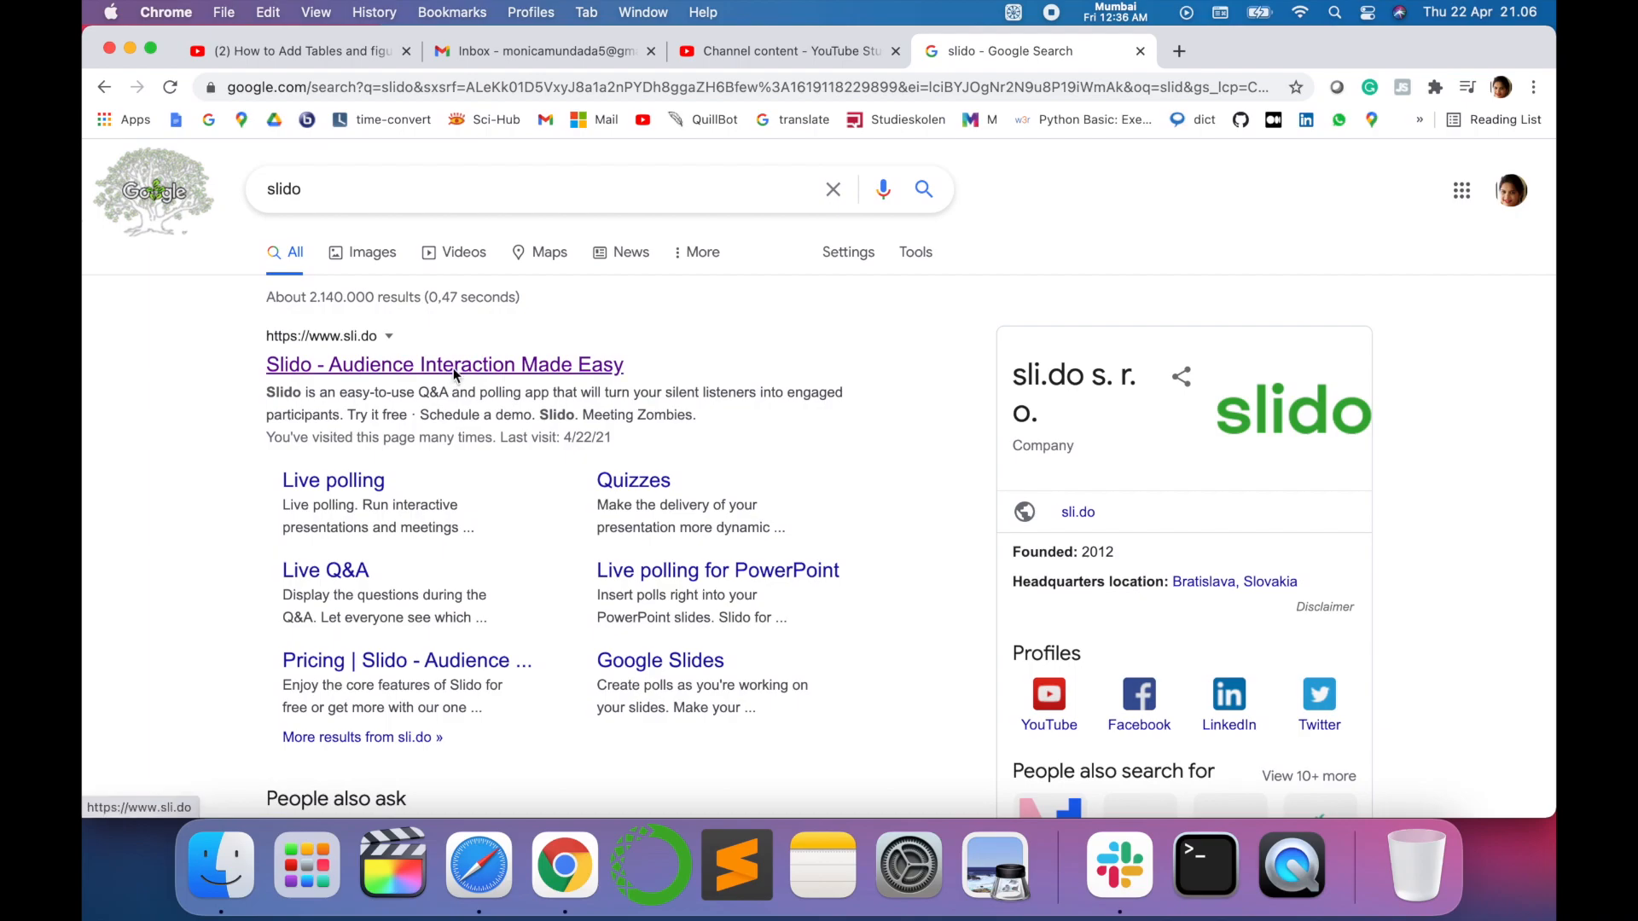
Step: Open the Slido website from the search results and log in to the organizer account
{"action": "left_click", "coordinate": [453, 366]}
{"action": "left_click", "coordinate": [587, 277]}
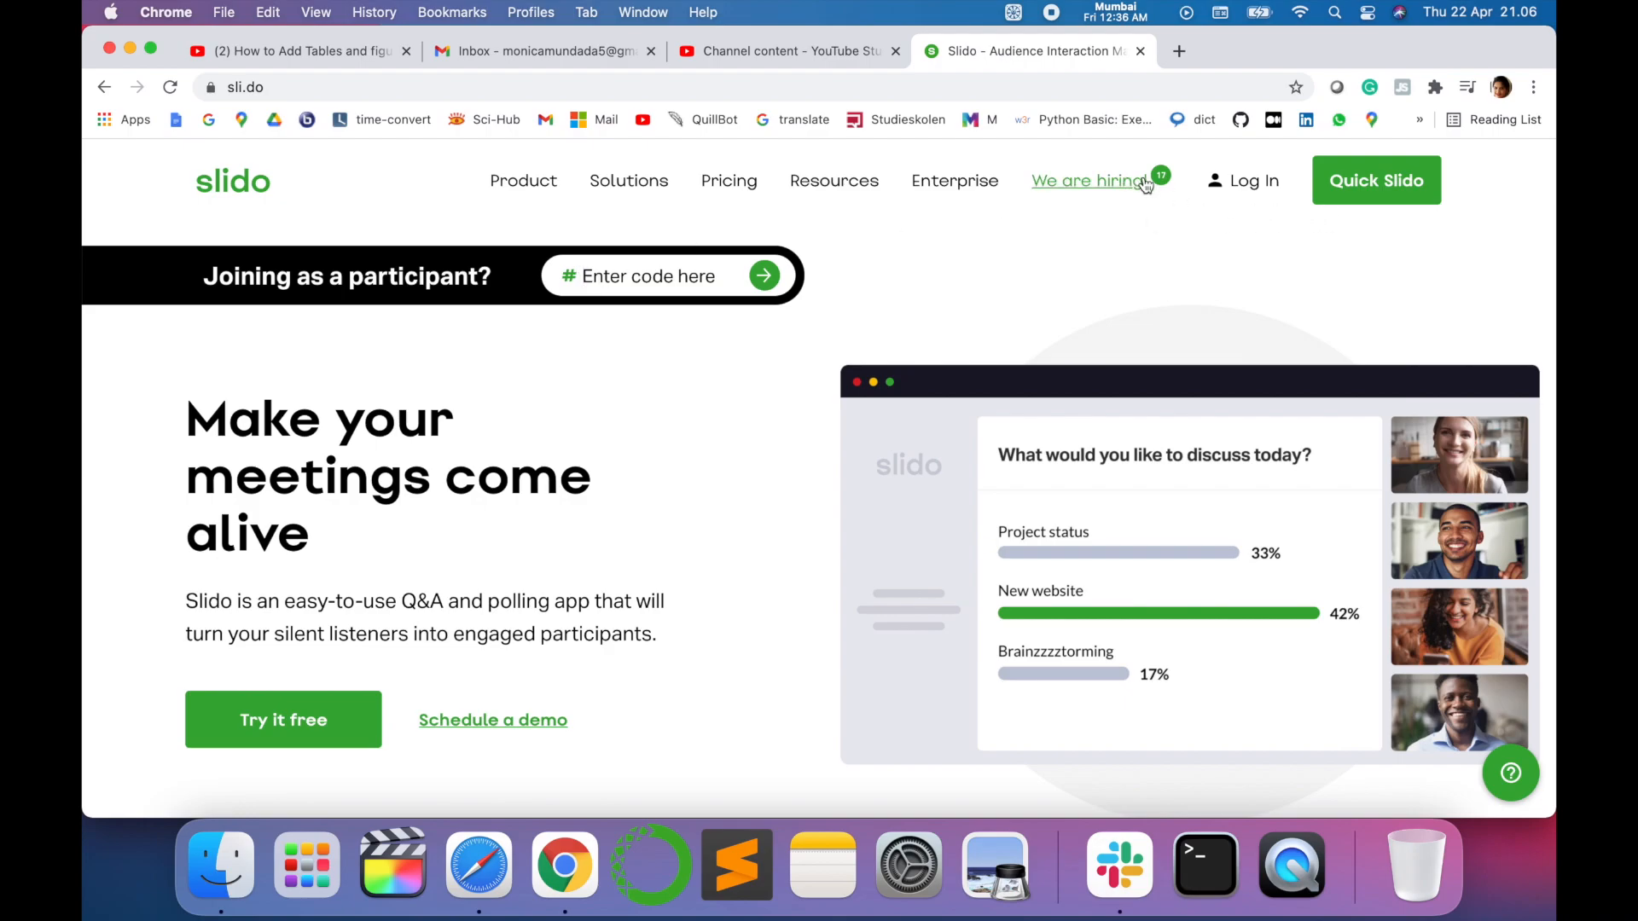
{"action": "left_click", "coordinate": [1252, 198]}
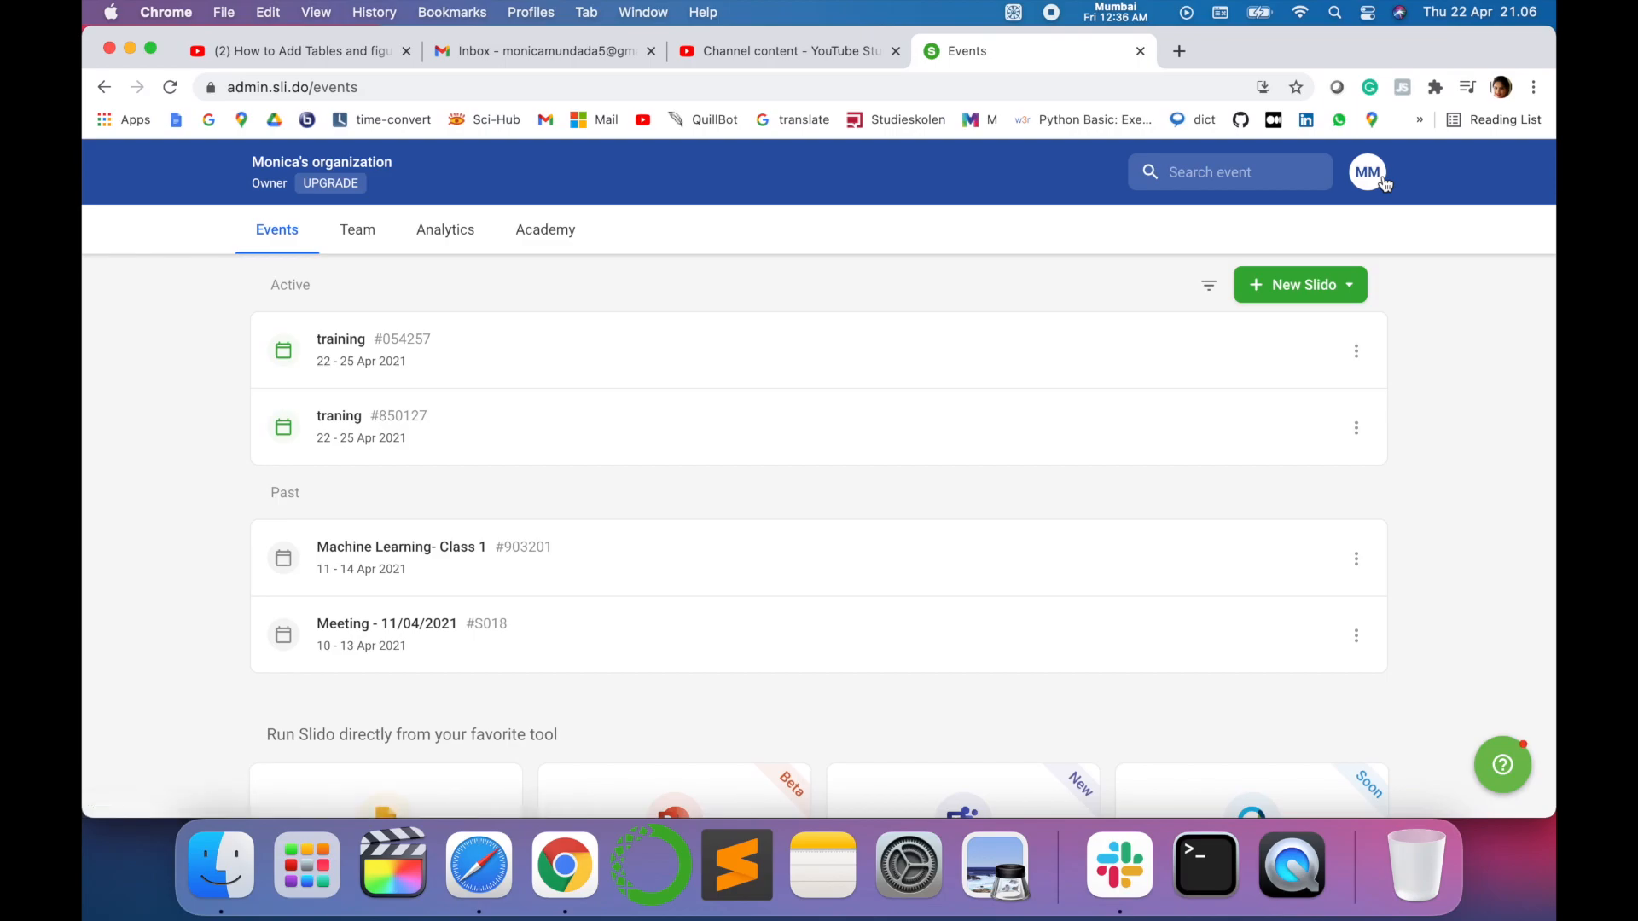
Step: Schedule a new Slido from scratch with the event name "Event", keeping the proposed dates and event code
{"action": "left_click", "coordinate": [1333, 286]}
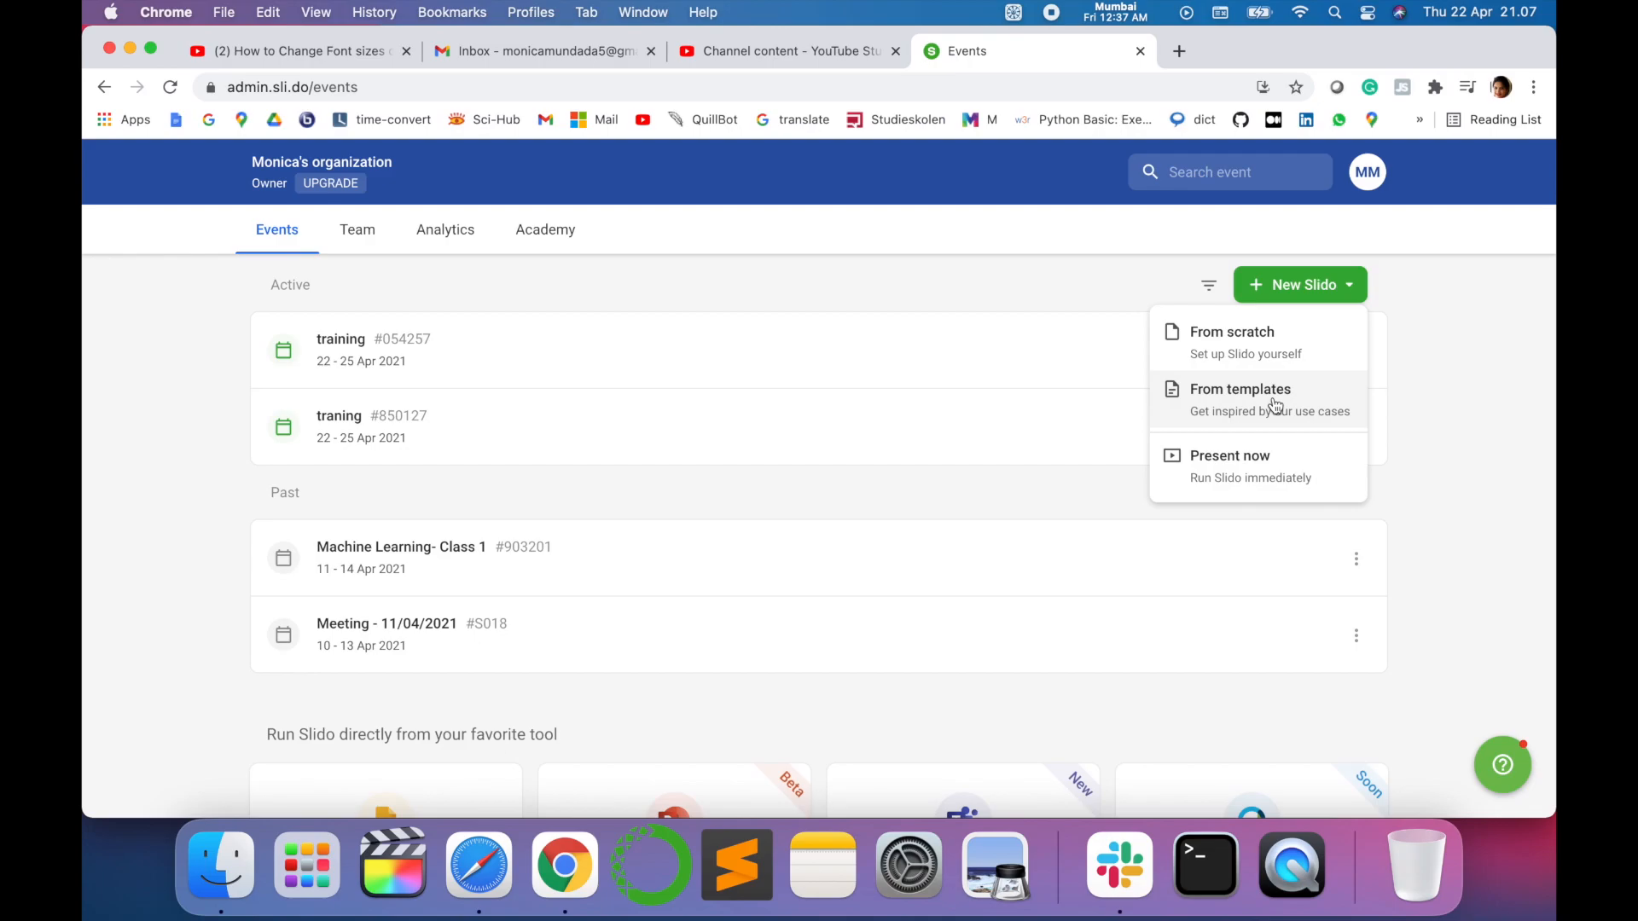
{"action": "left_click", "coordinate": [1270, 342]}
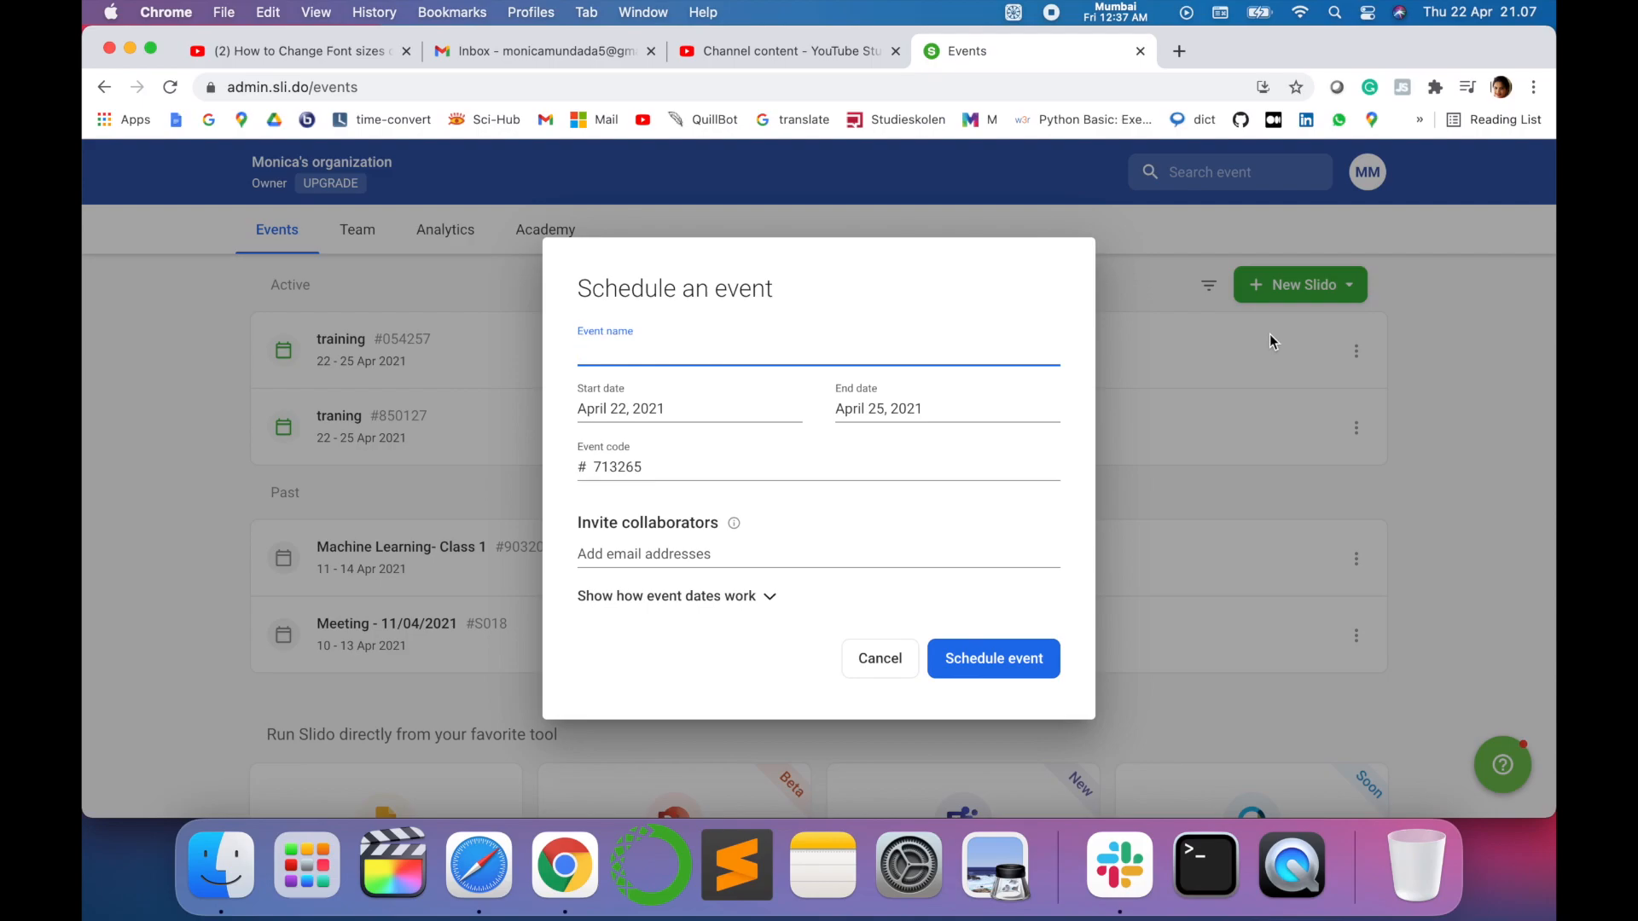
{"action": "type", "text": "Event"}
{"action": "left_click", "coordinate": [995, 659]}
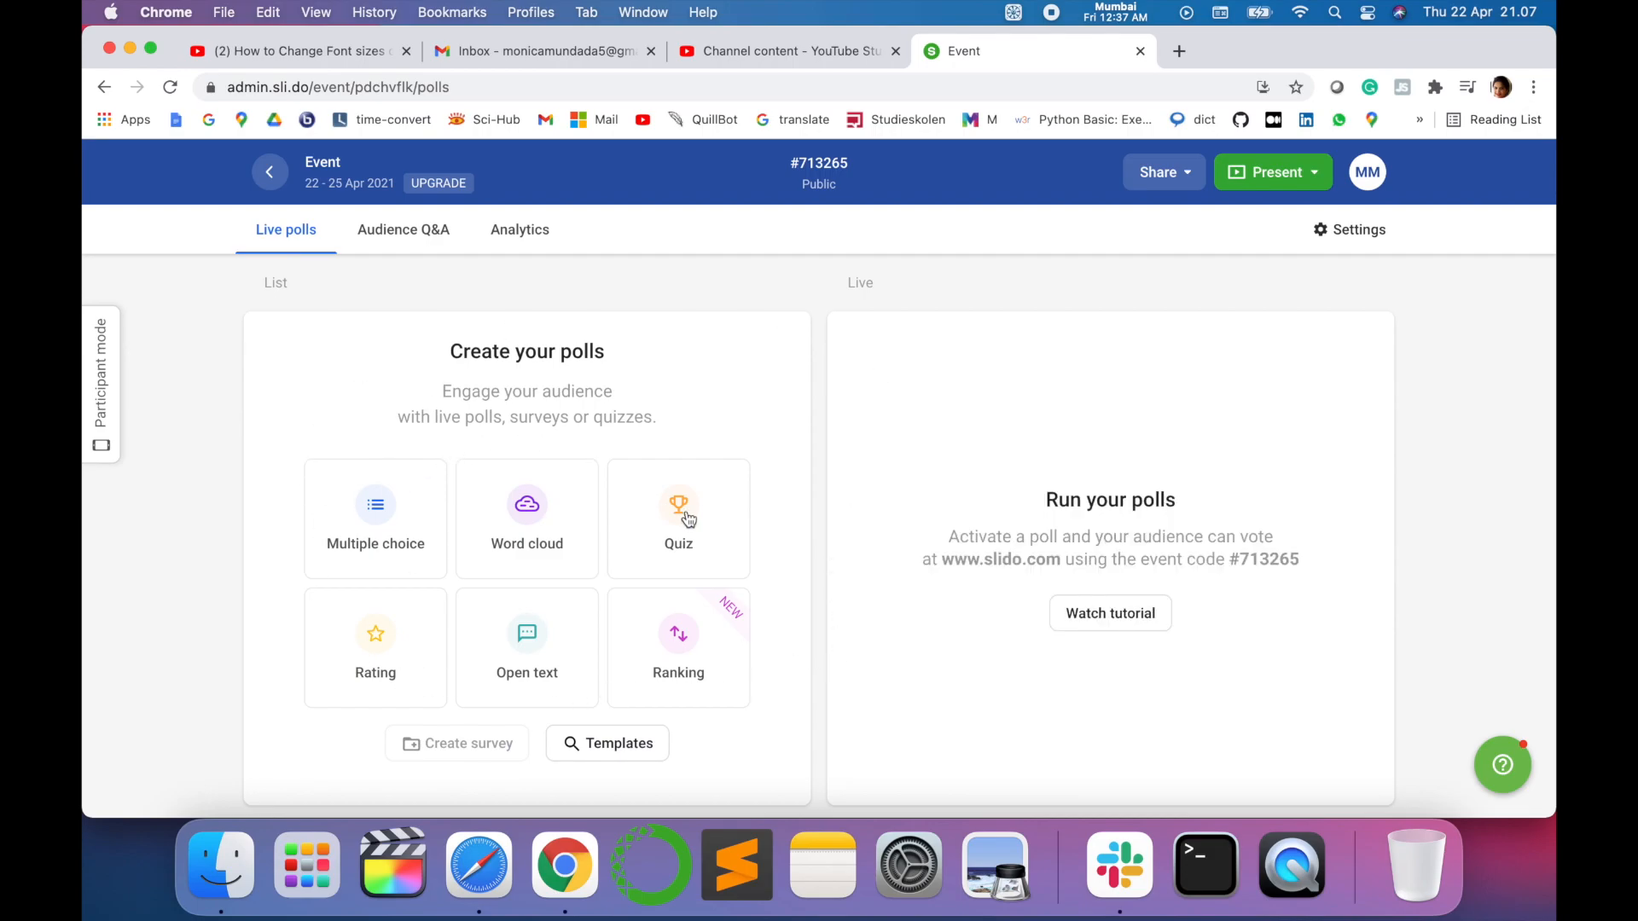
Step: Preview the sample polls for the available poll types, including word cloud, rating, open text and ranking
{"action": "mouse_move", "coordinate": [716, 614]}
{"action": "mouse_move", "coordinate": [321, 487]}
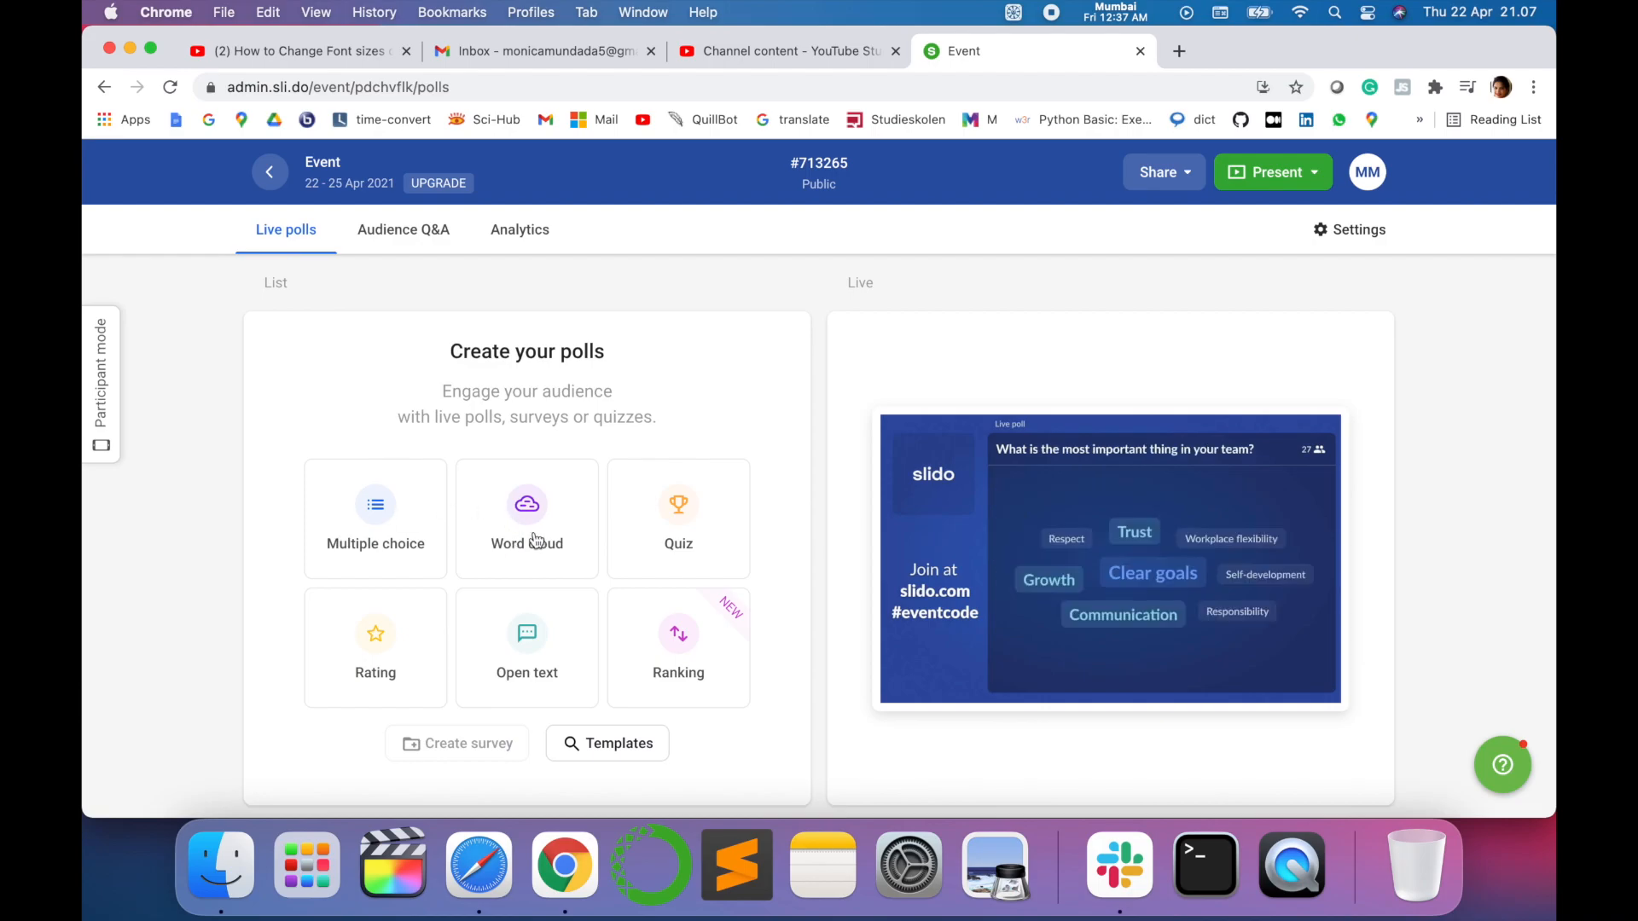
{"action": "mouse_move", "coordinate": [371, 697]}
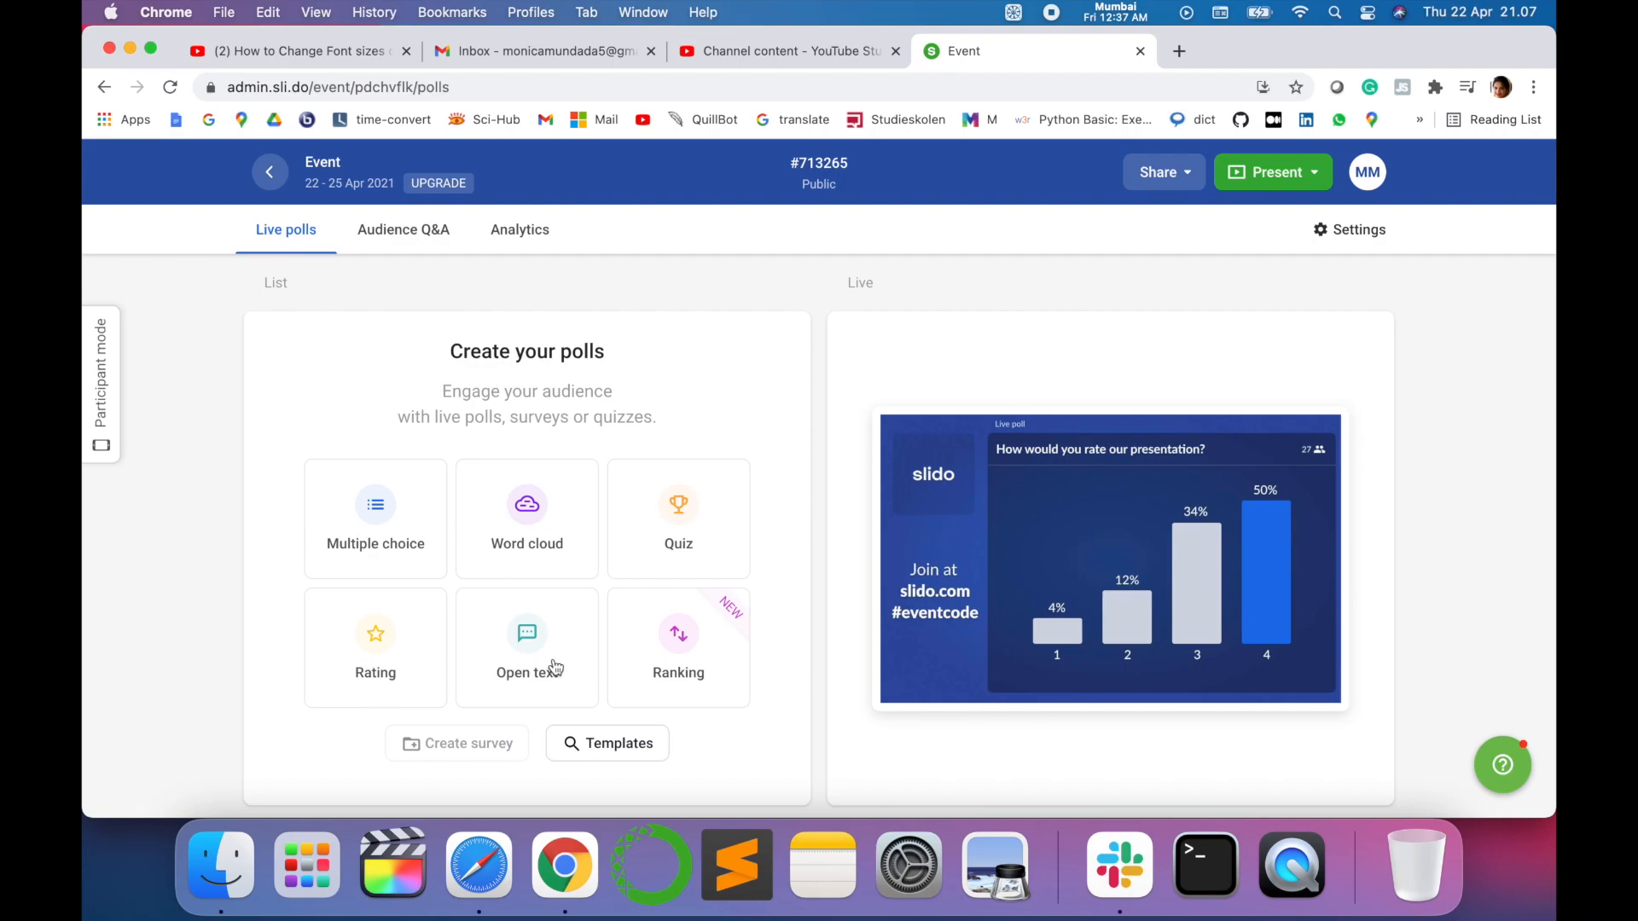
{"action": "mouse_move", "coordinate": [556, 672]}
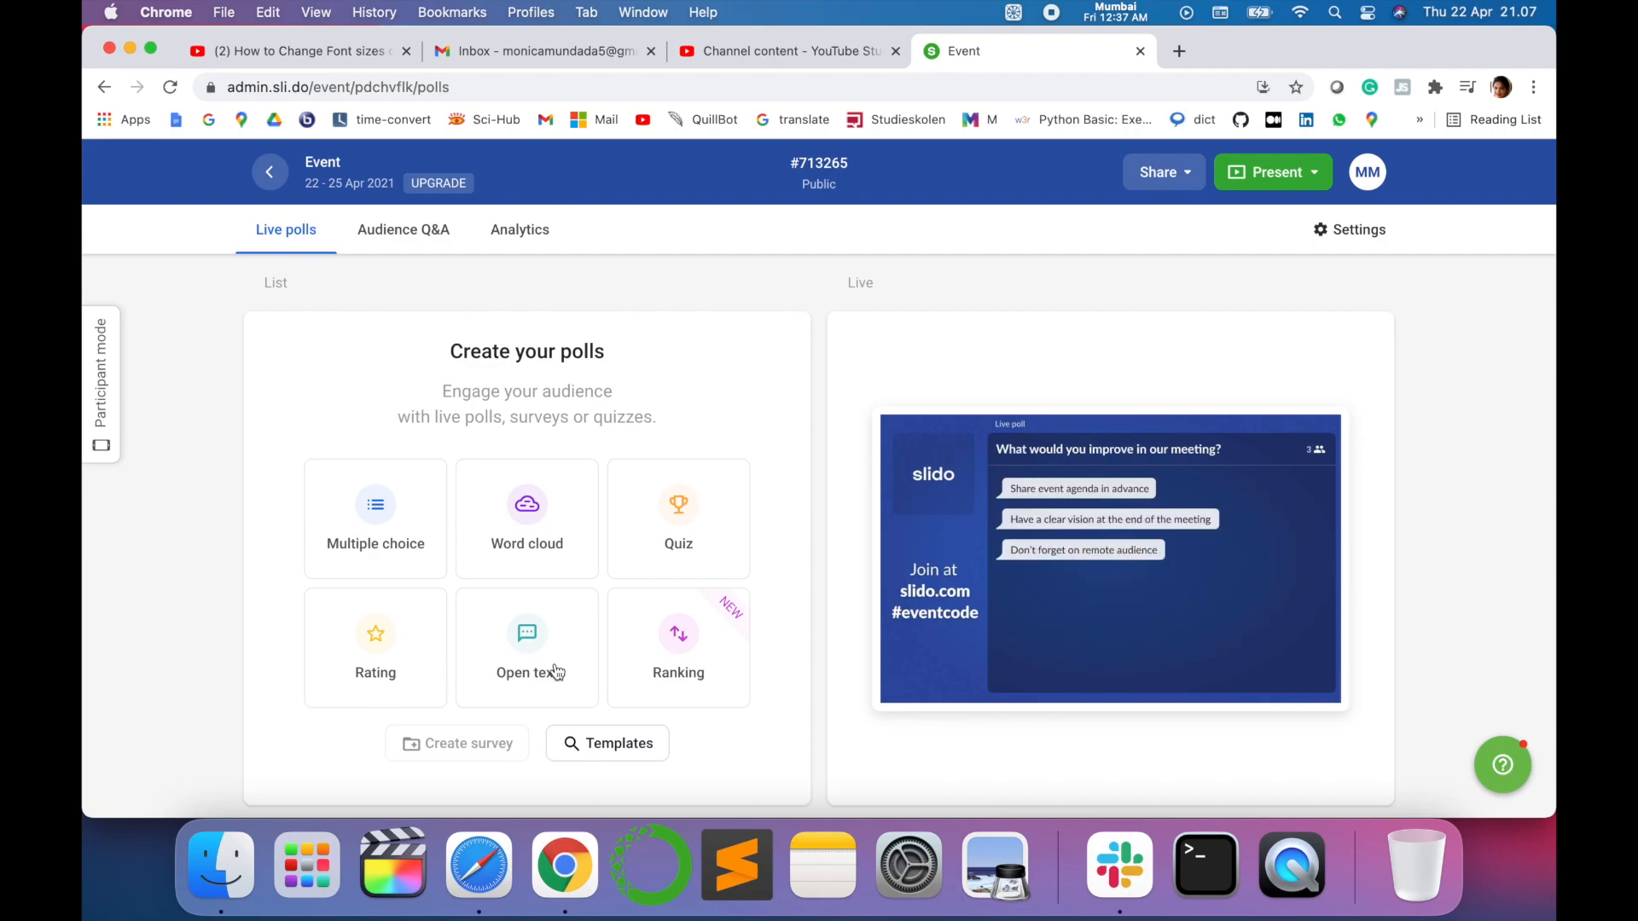
{"action": "mouse_move", "coordinate": [738, 666]}
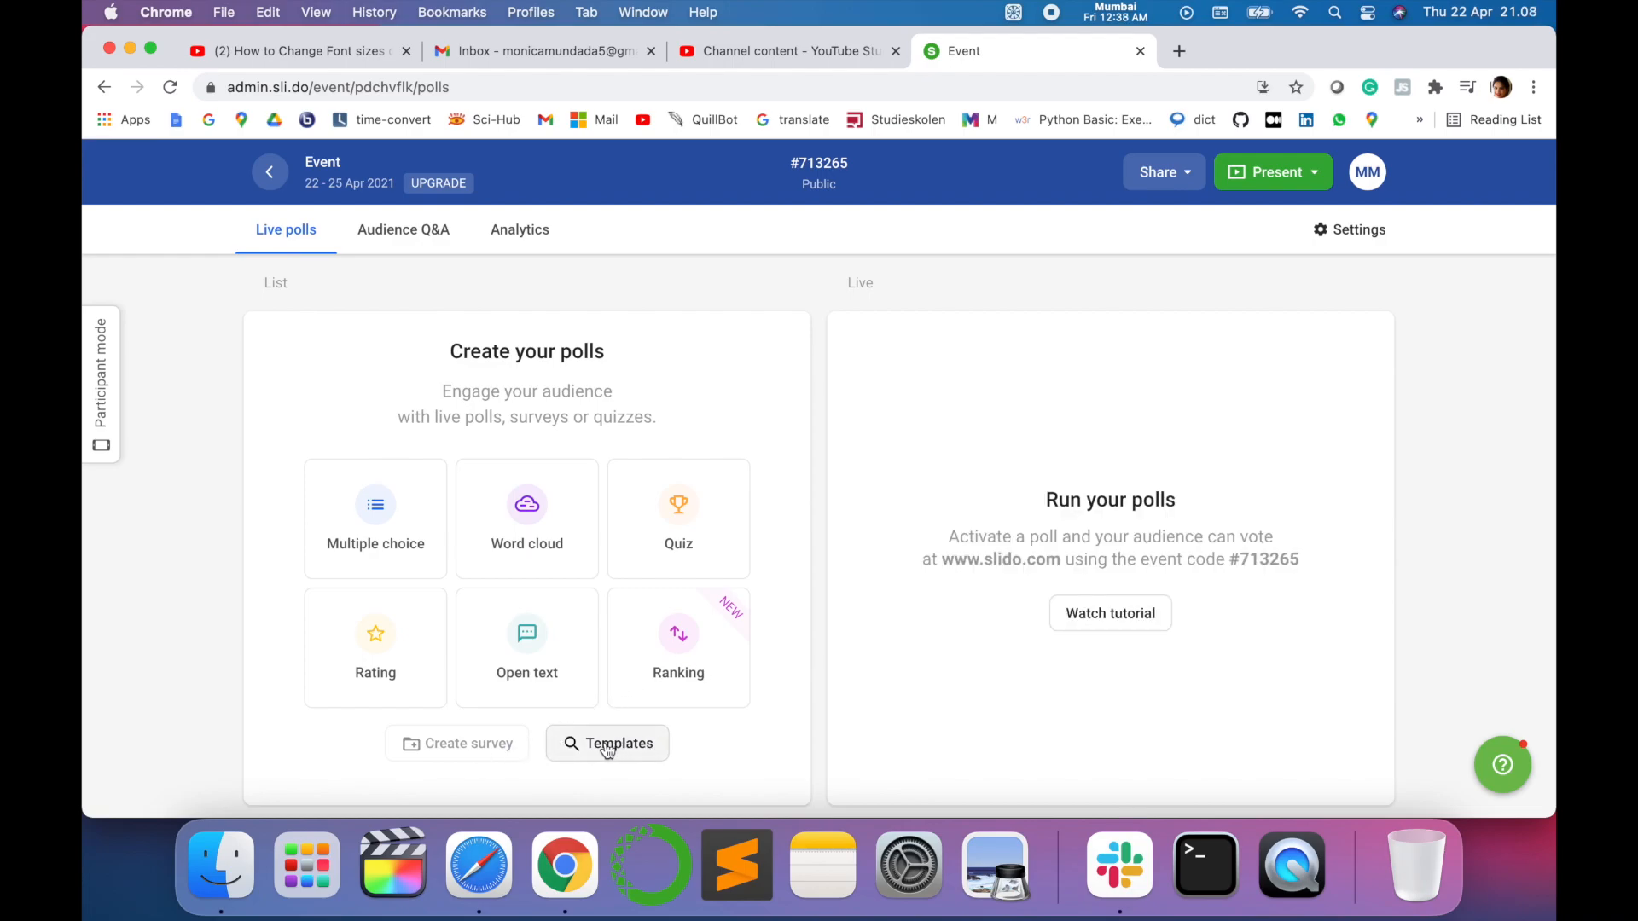
Step: Browse the Slido poll templates and list the ones in the Leadership meetings category
{"action": "left_click", "coordinate": [607, 746]}
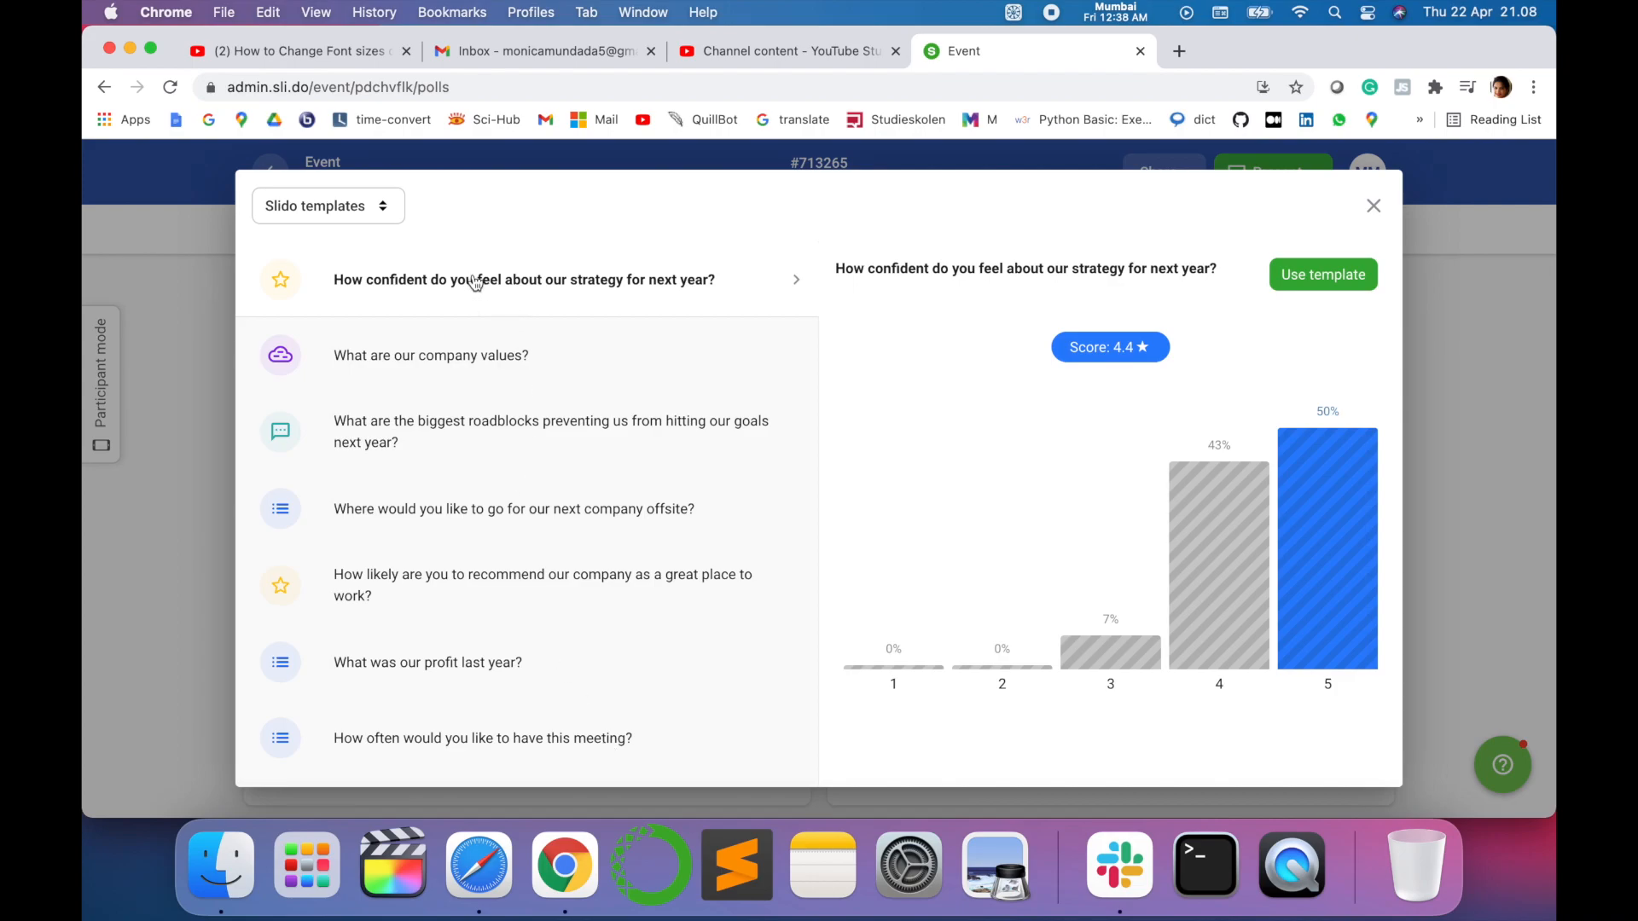
{"action": "scroll", "coordinate": [486, 585], "scroll_direction": "down", "scroll_amount": 1}
{"action": "scroll", "coordinate": [484, 585], "scroll_direction": "up", "scroll_amount": 1}
{"action": "left_click", "coordinate": [371, 209]}
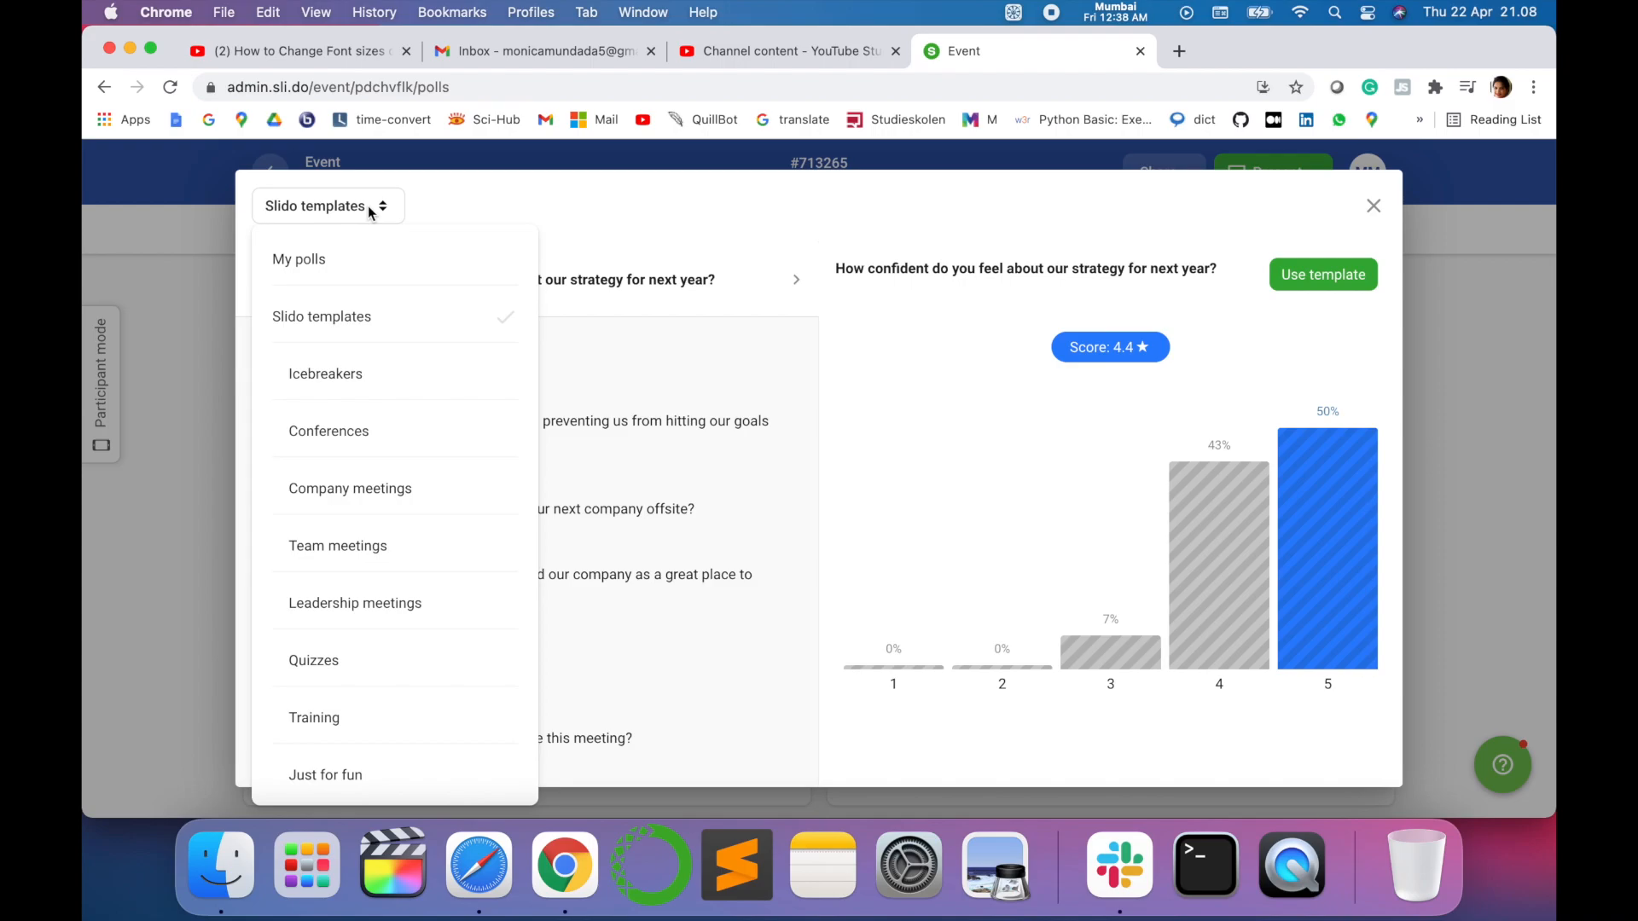
{"action": "scroll", "coordinate": [385, 479], "scroll_direction": "down", "scroll_amount": 1}
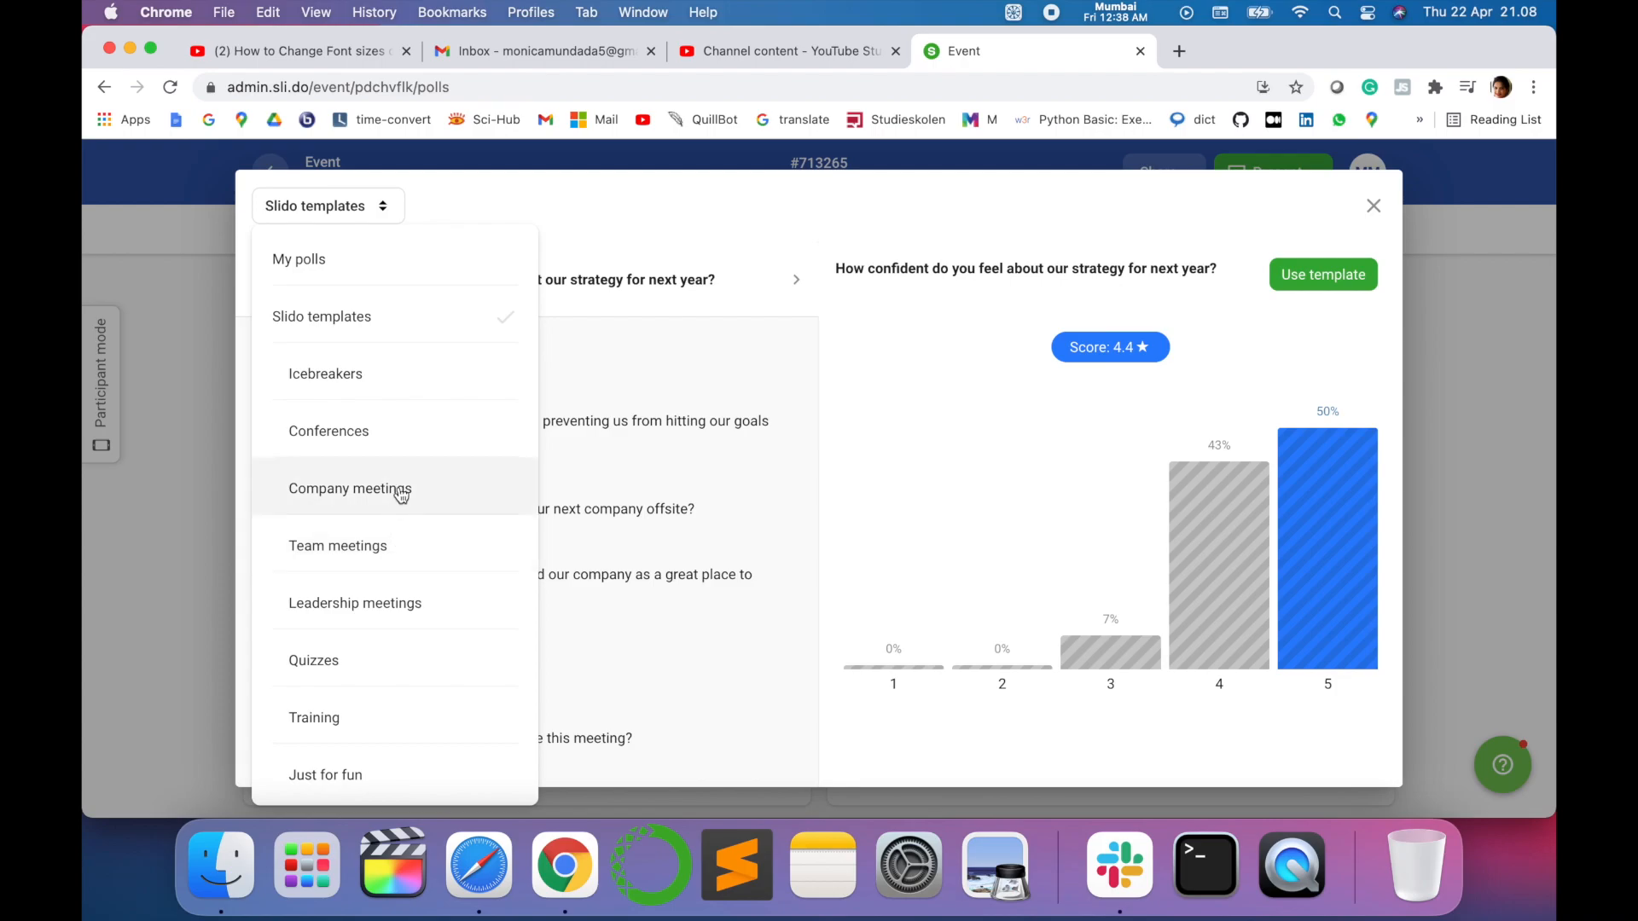
{"action": "left_click", "coordinate": [436, 615]}
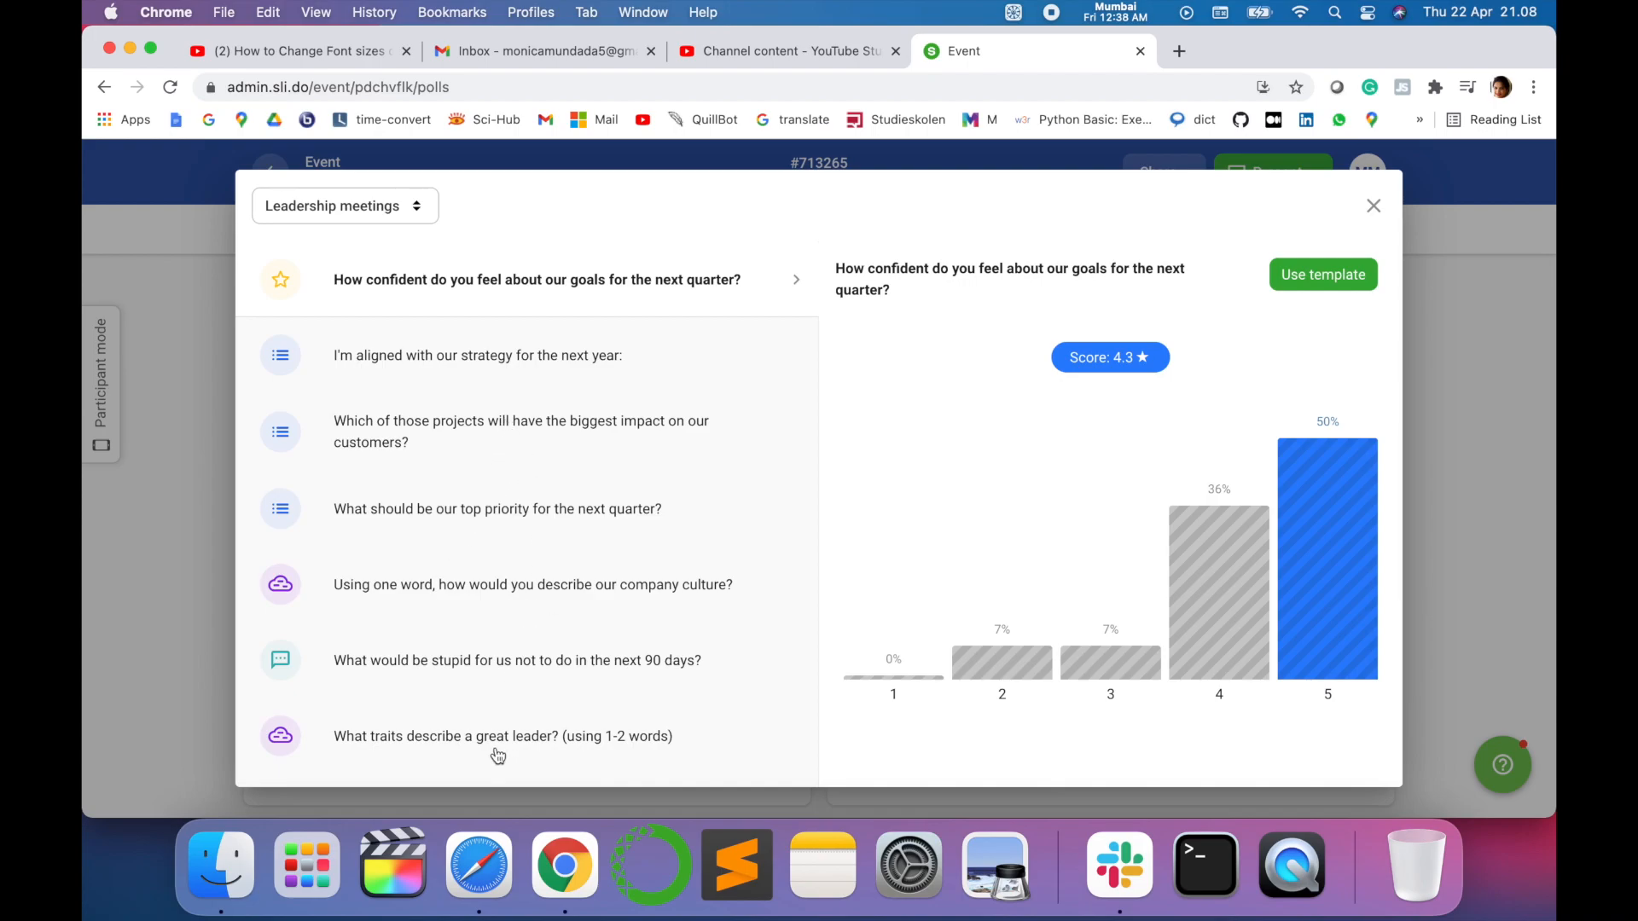
Step: Create and save a multiple-choice poll from the Conferences template "How much did you enjoy using Slido at this event?"
{"action": "left_click", "coordinate": [390, 211]}
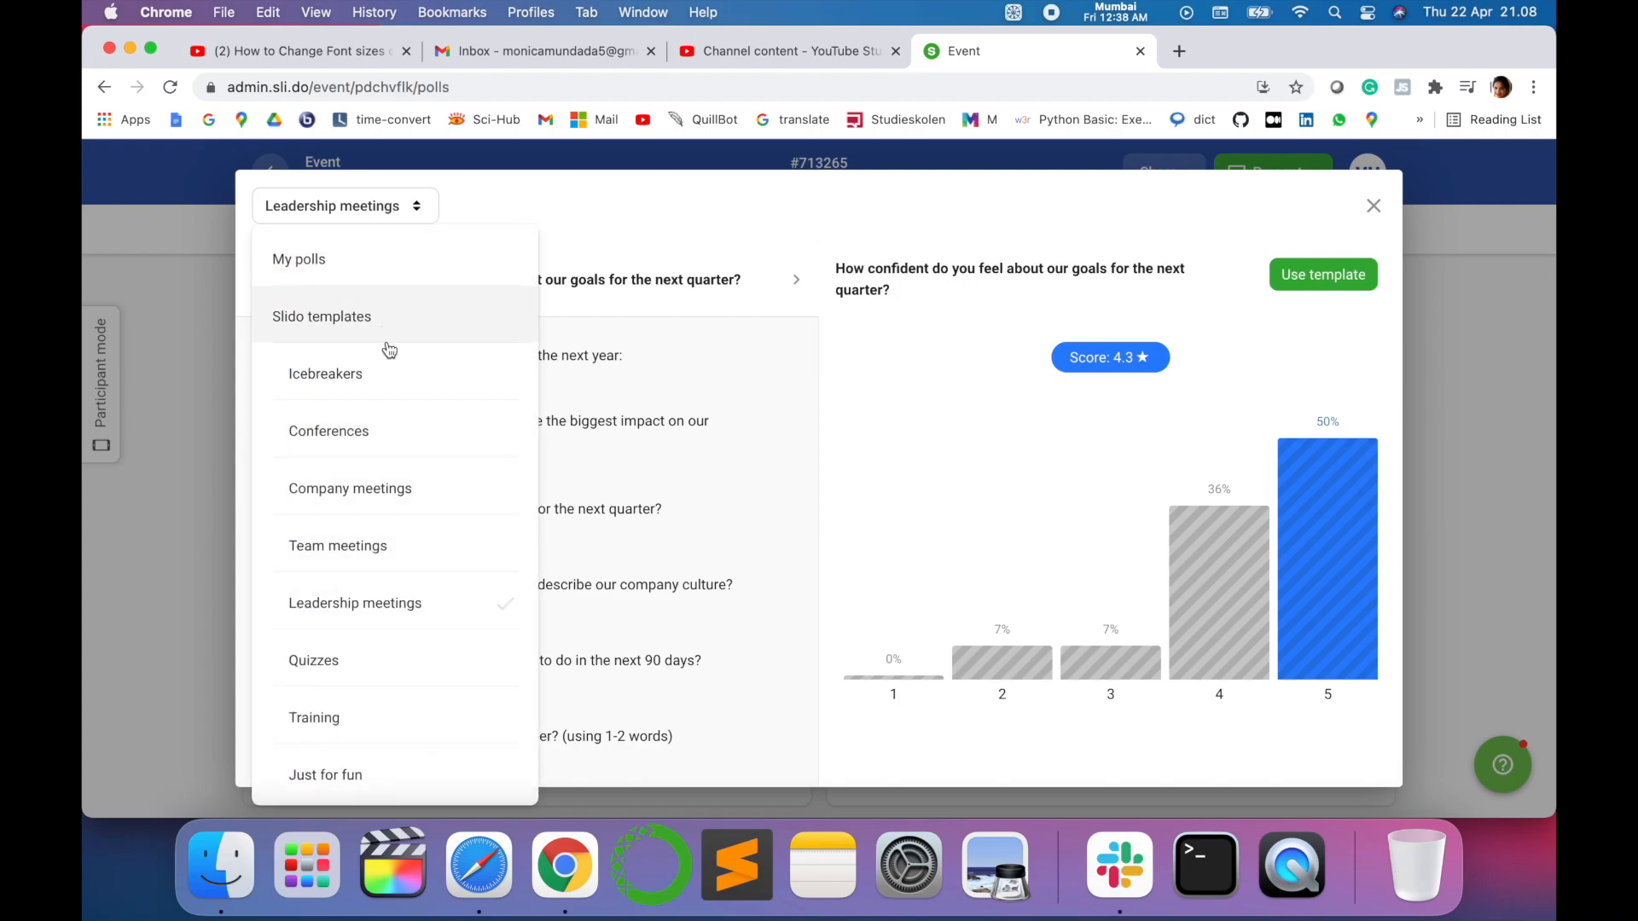
{"action": "left_click", "coordinate": [394, 448]}
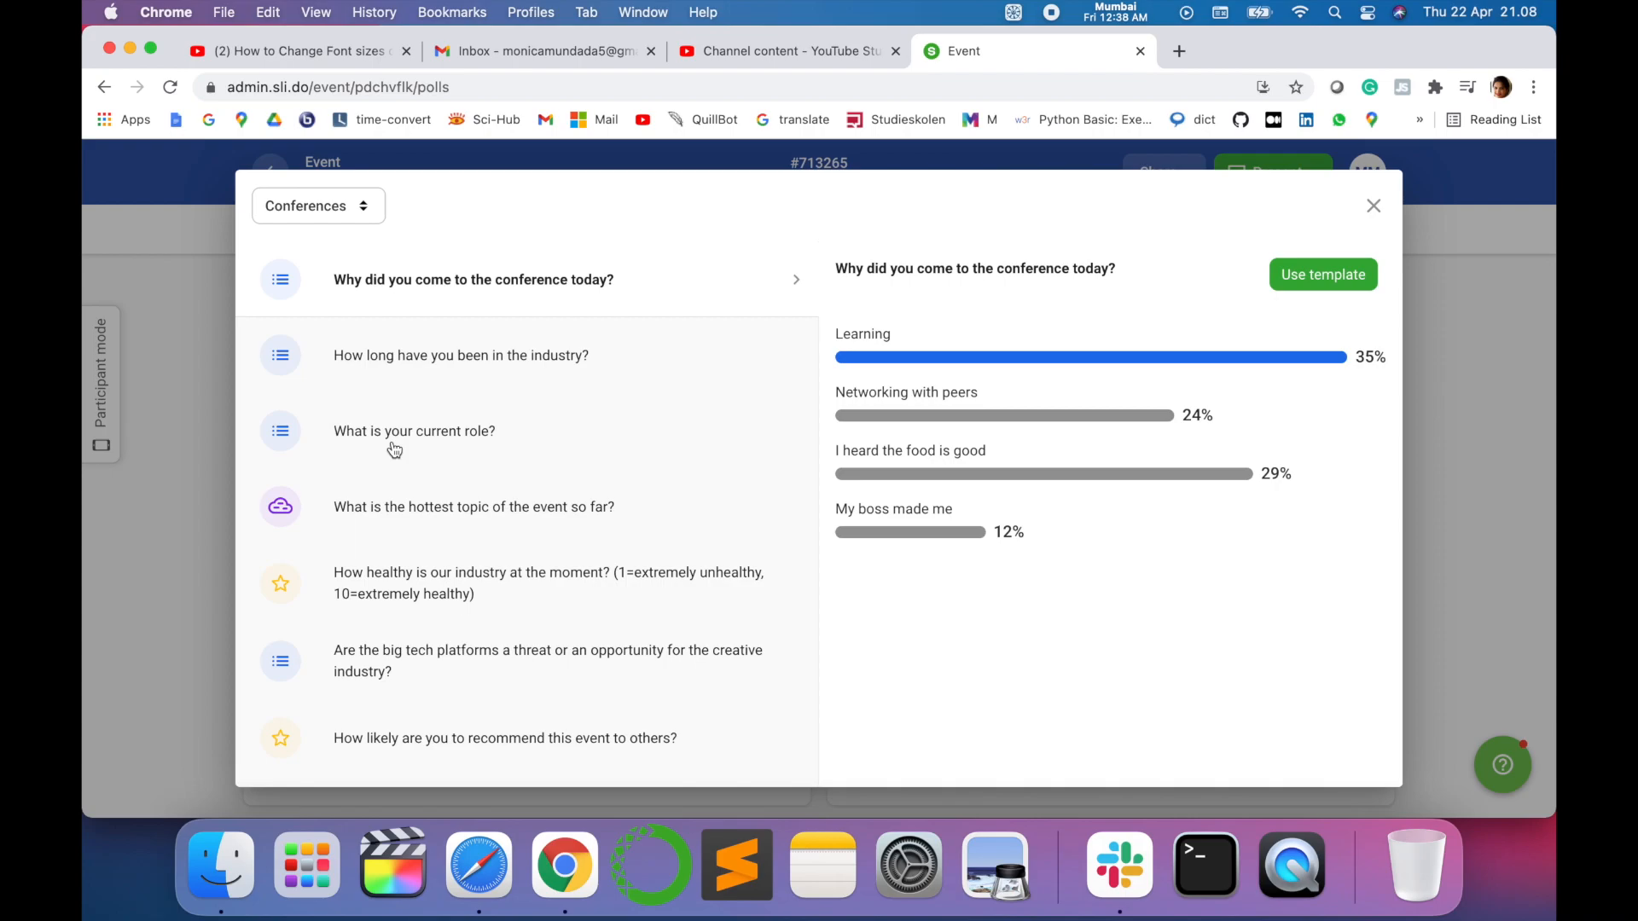
{"action": "scroll", "coordinate": [486, 537], "scroll_direction": "down", "scroll_amount": 3}
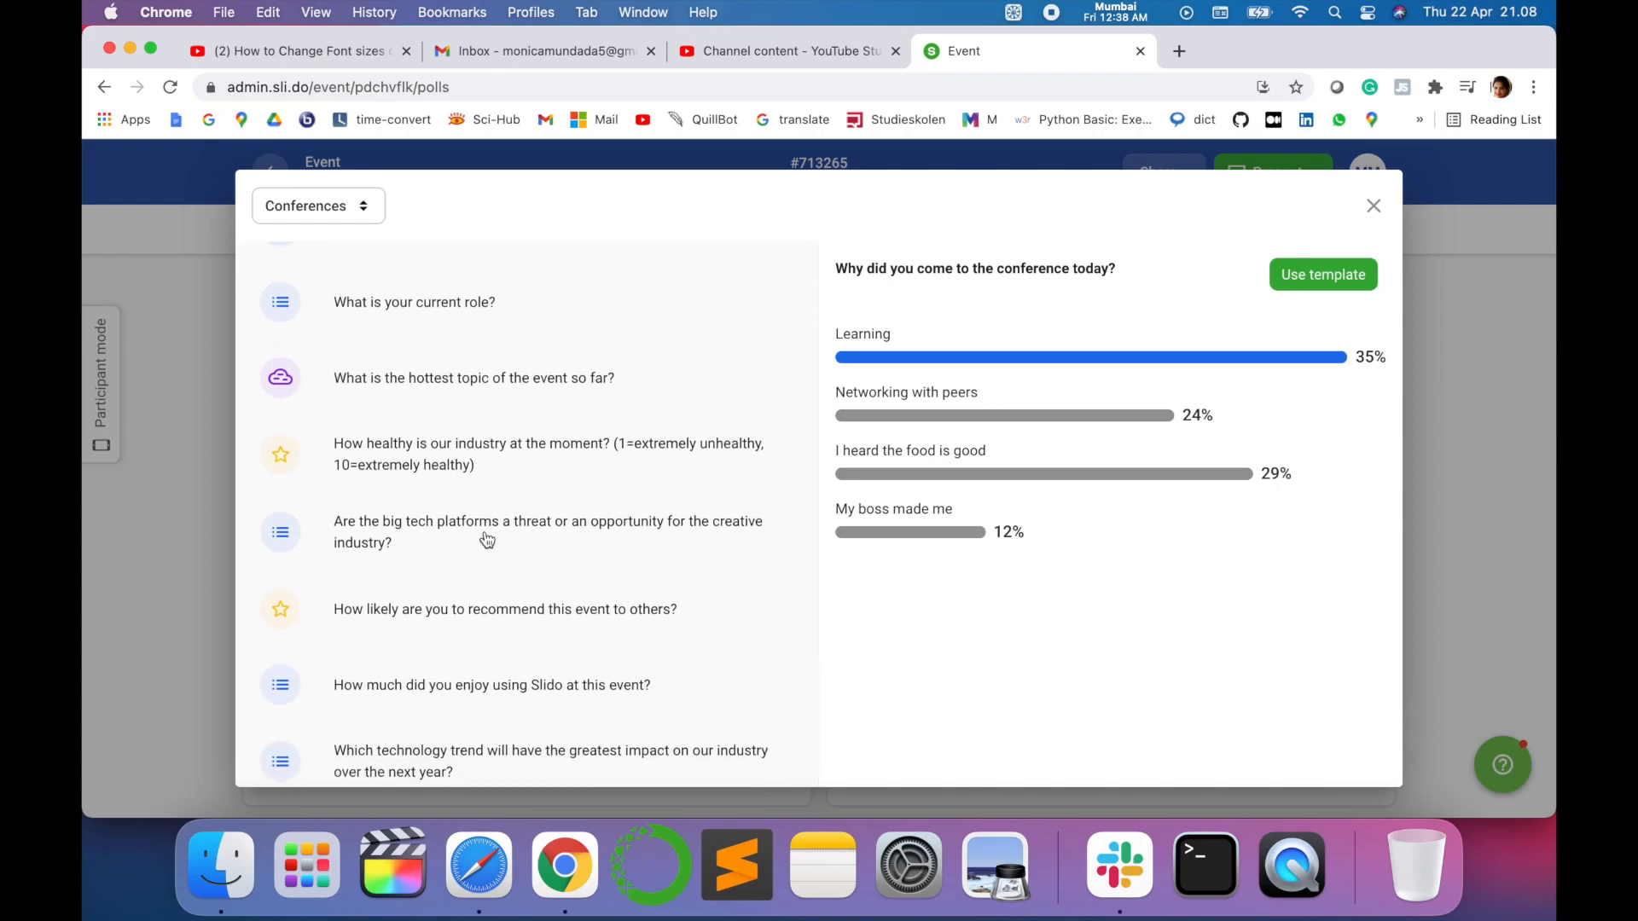
{"action": "scroll", "coordinate": [487, 538], "scroll_direction": "down", "scroll_amount": 1}
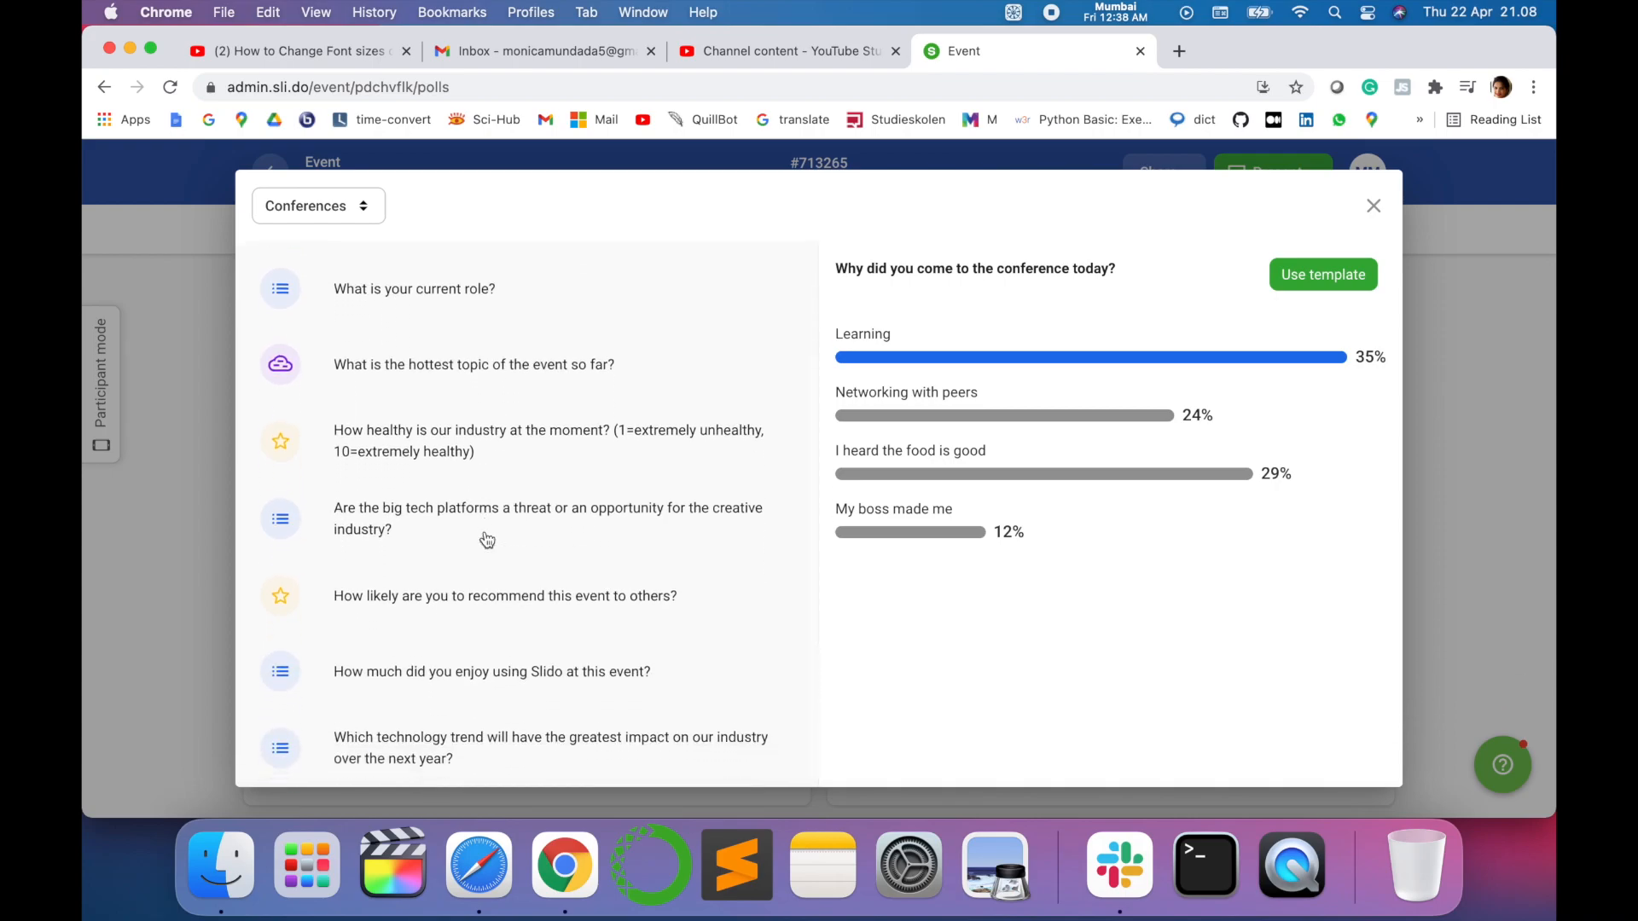
{"action": "left_click", "coordinate": [536, 679]}
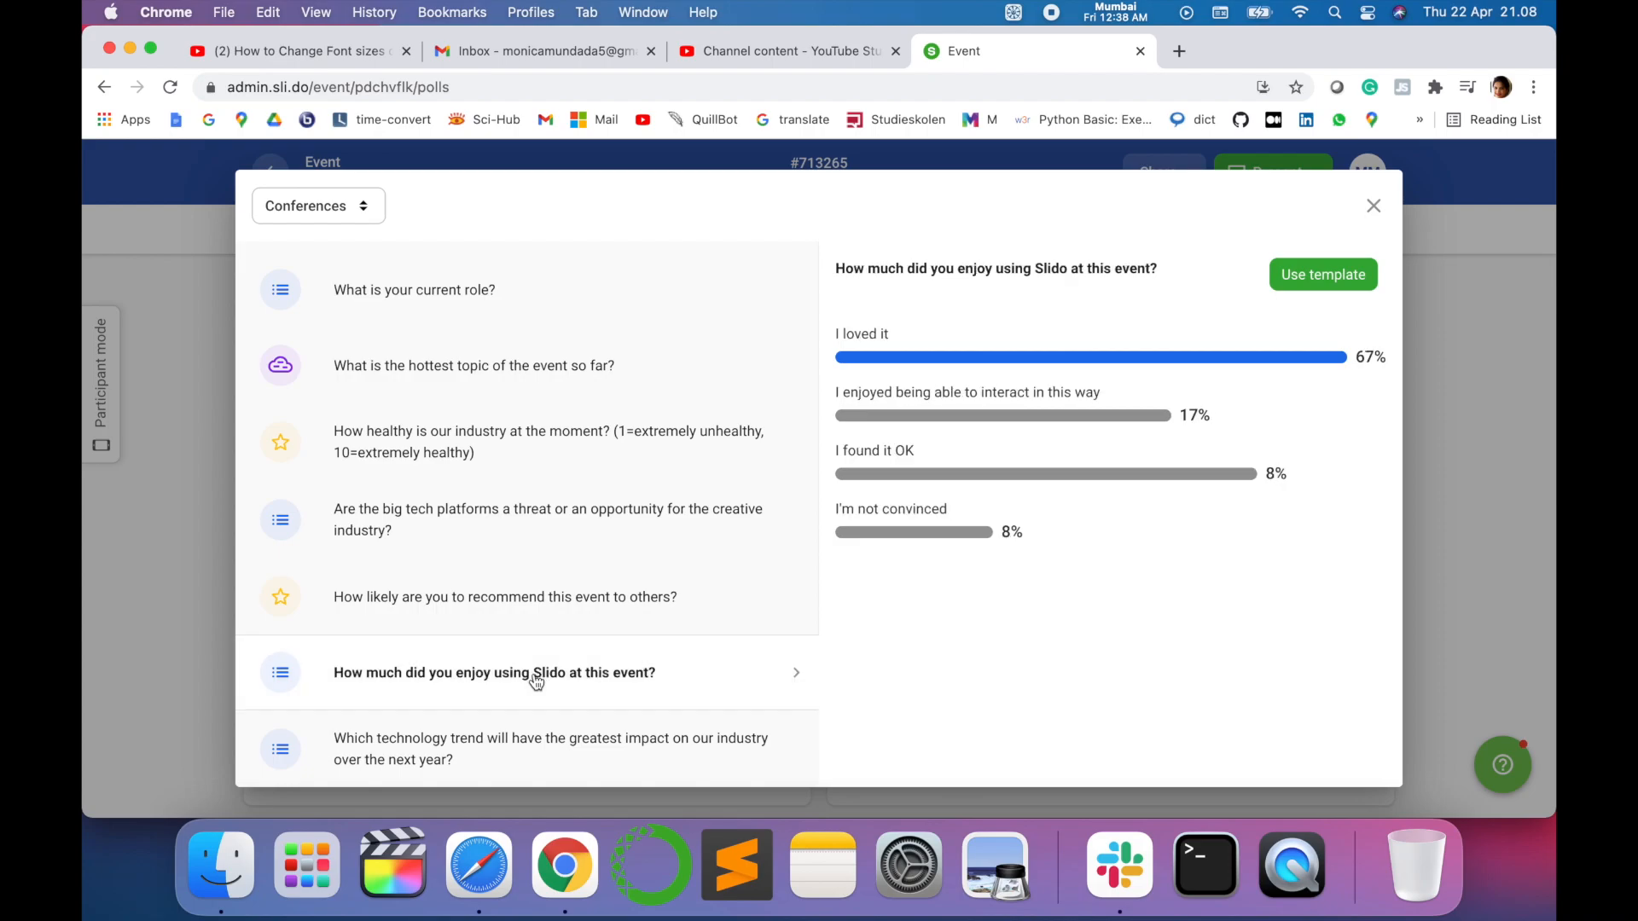
{"action": "left_click", "coordinate": [1322, 277]}
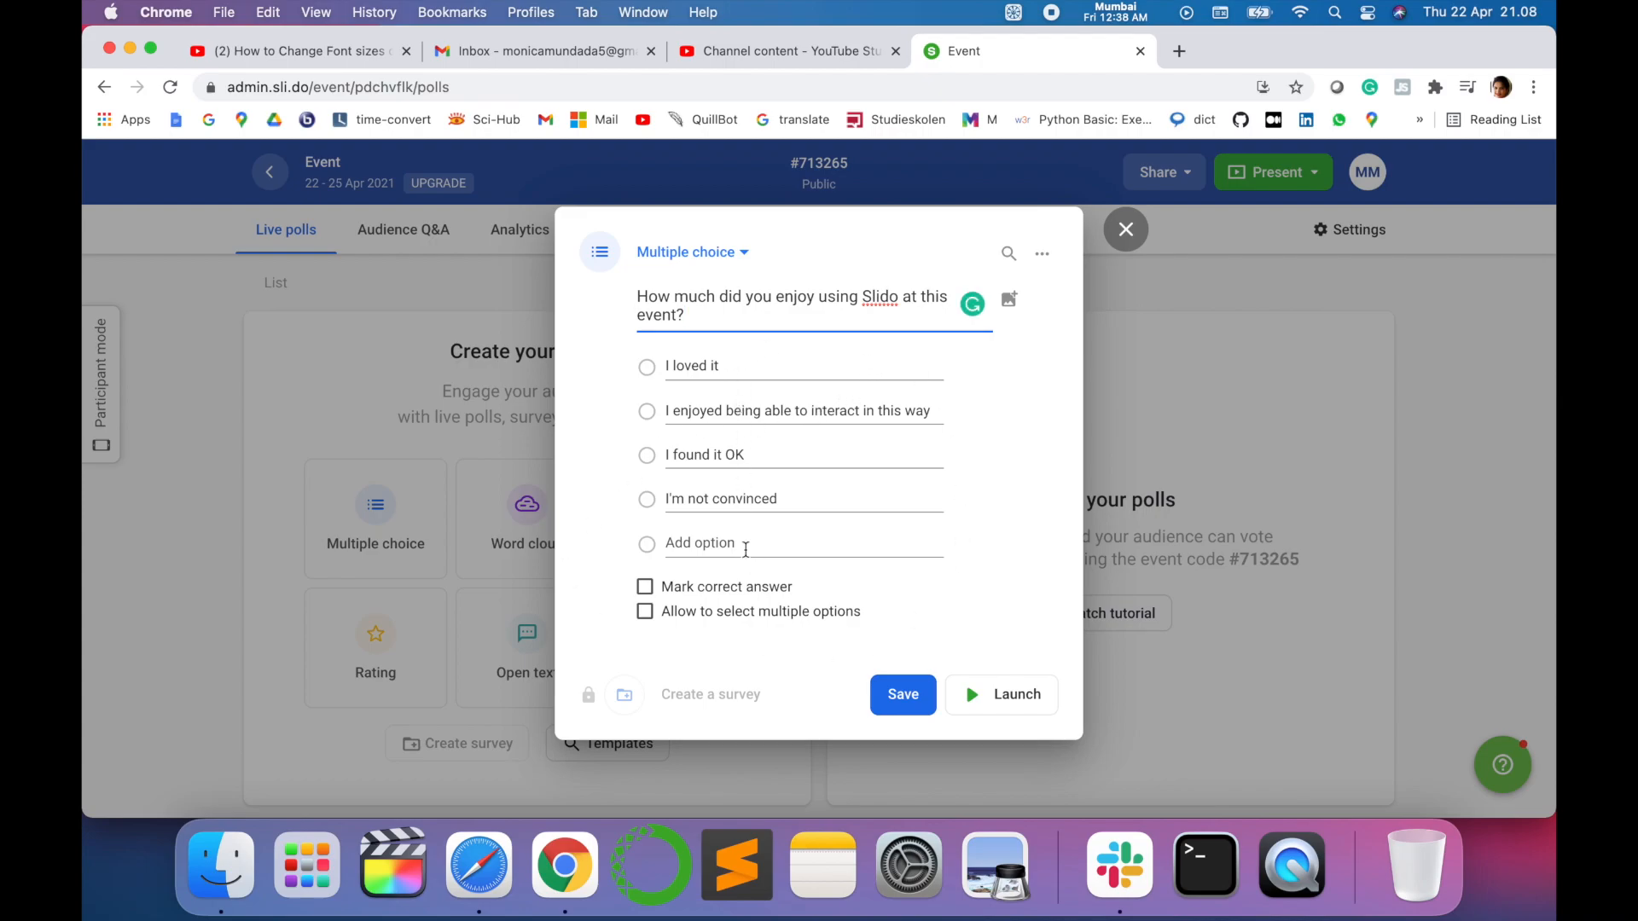
{"action": "left_click", "coordinate": [806, 500]}
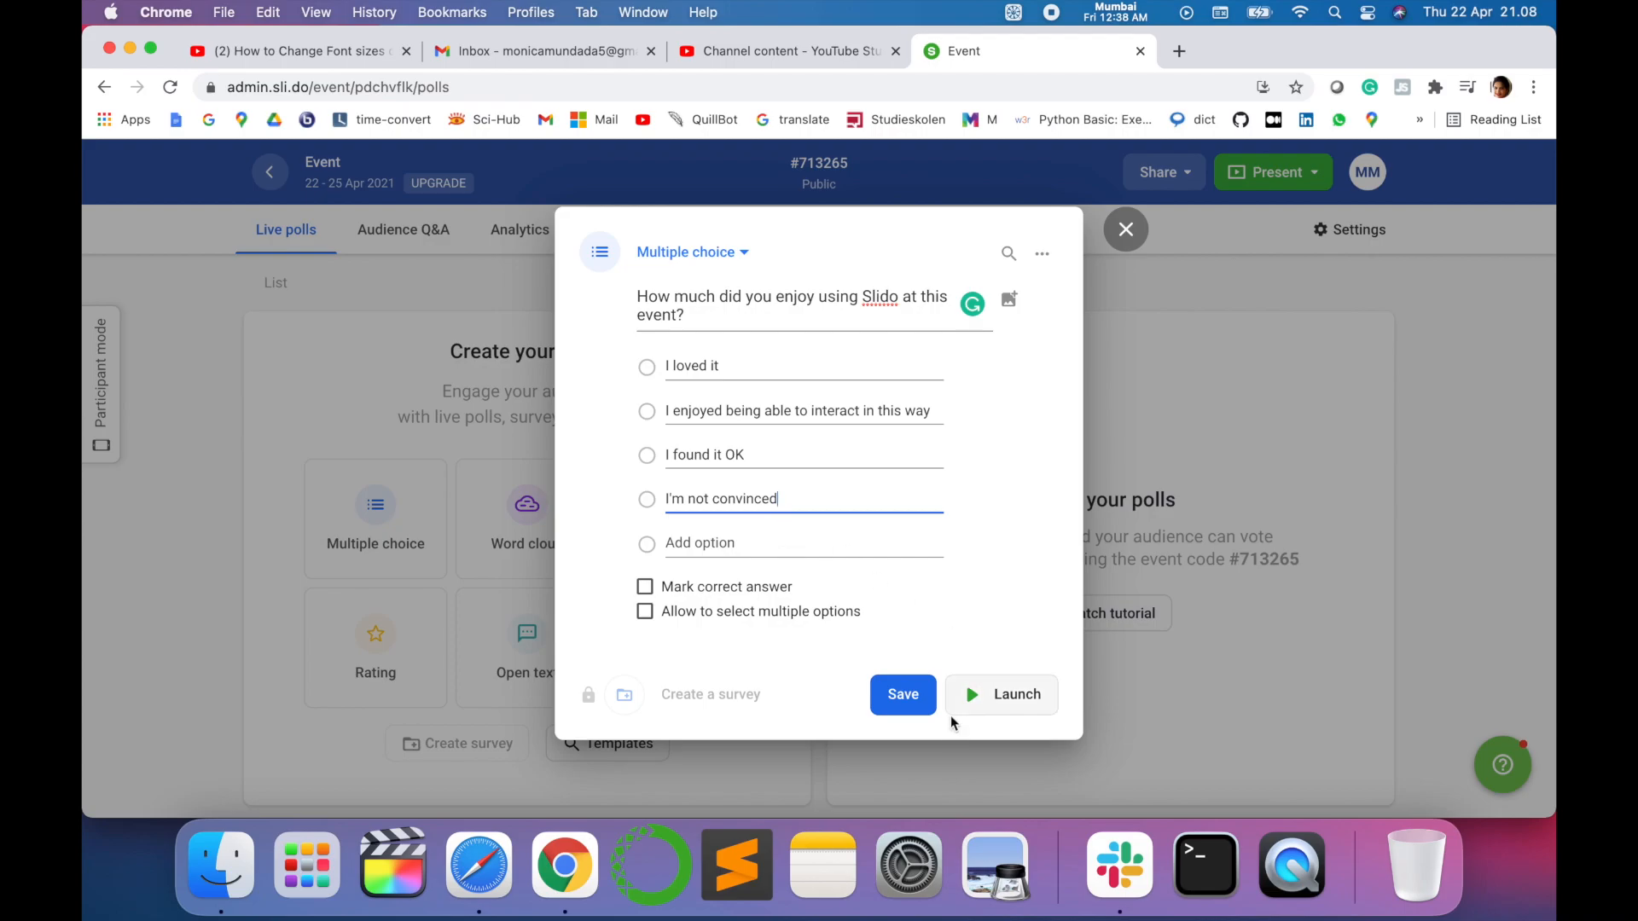
{"action": "left_click", "coordinate": [901, 713]}
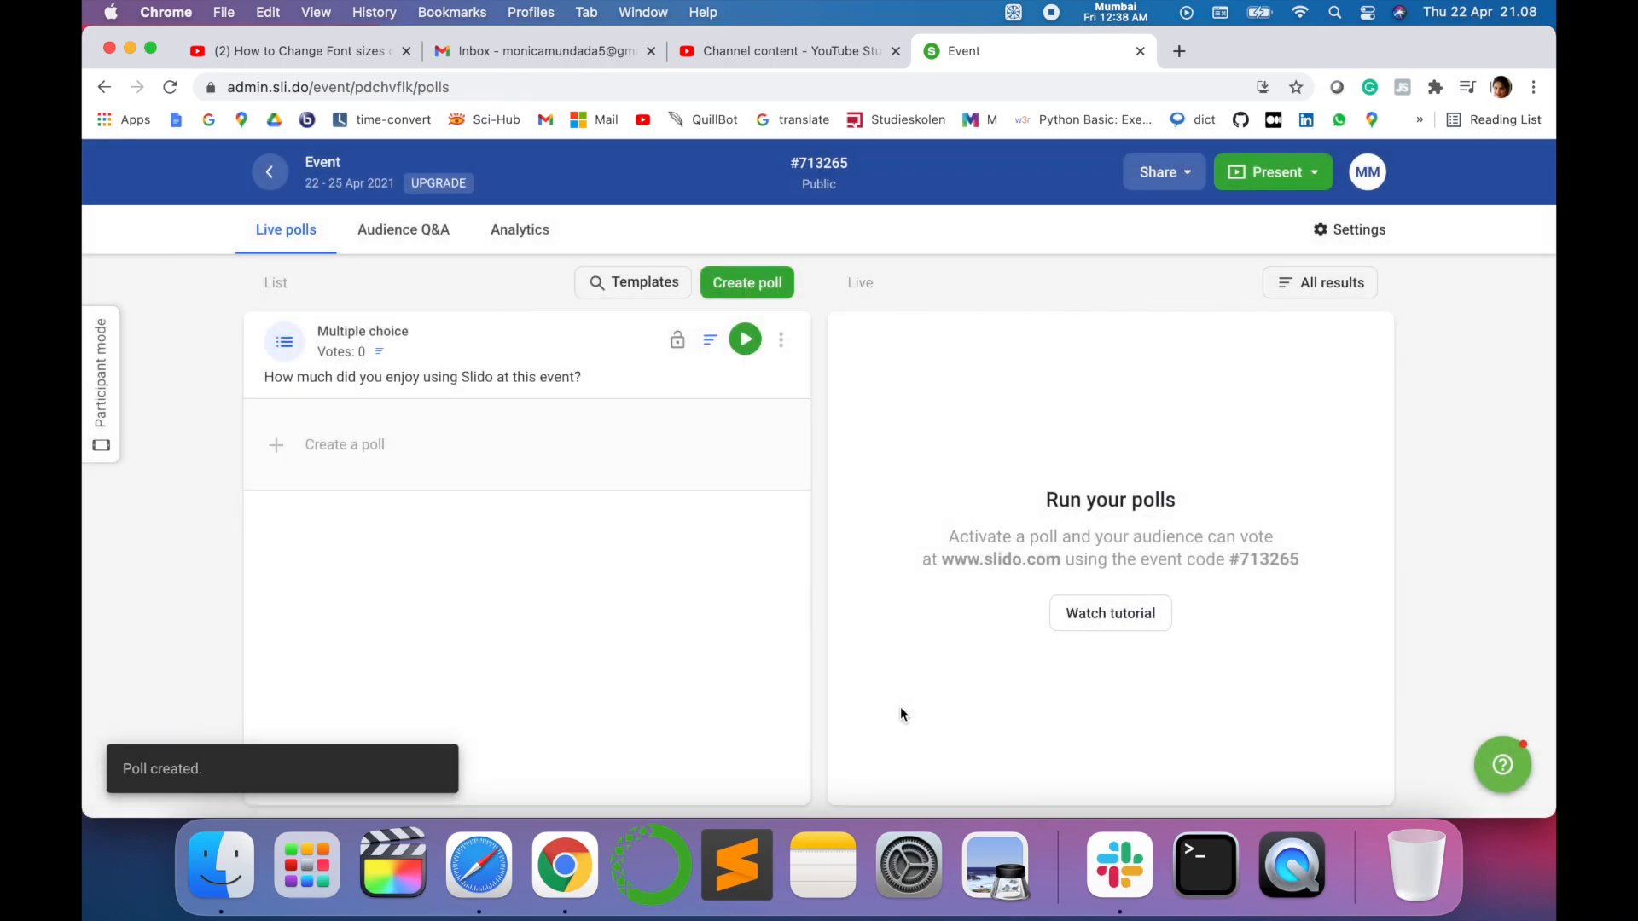
Step: Launch the multiple-choice poll and review its join code and live results in present mode
{"action": "left_click", "coordinate": [745, 341]}
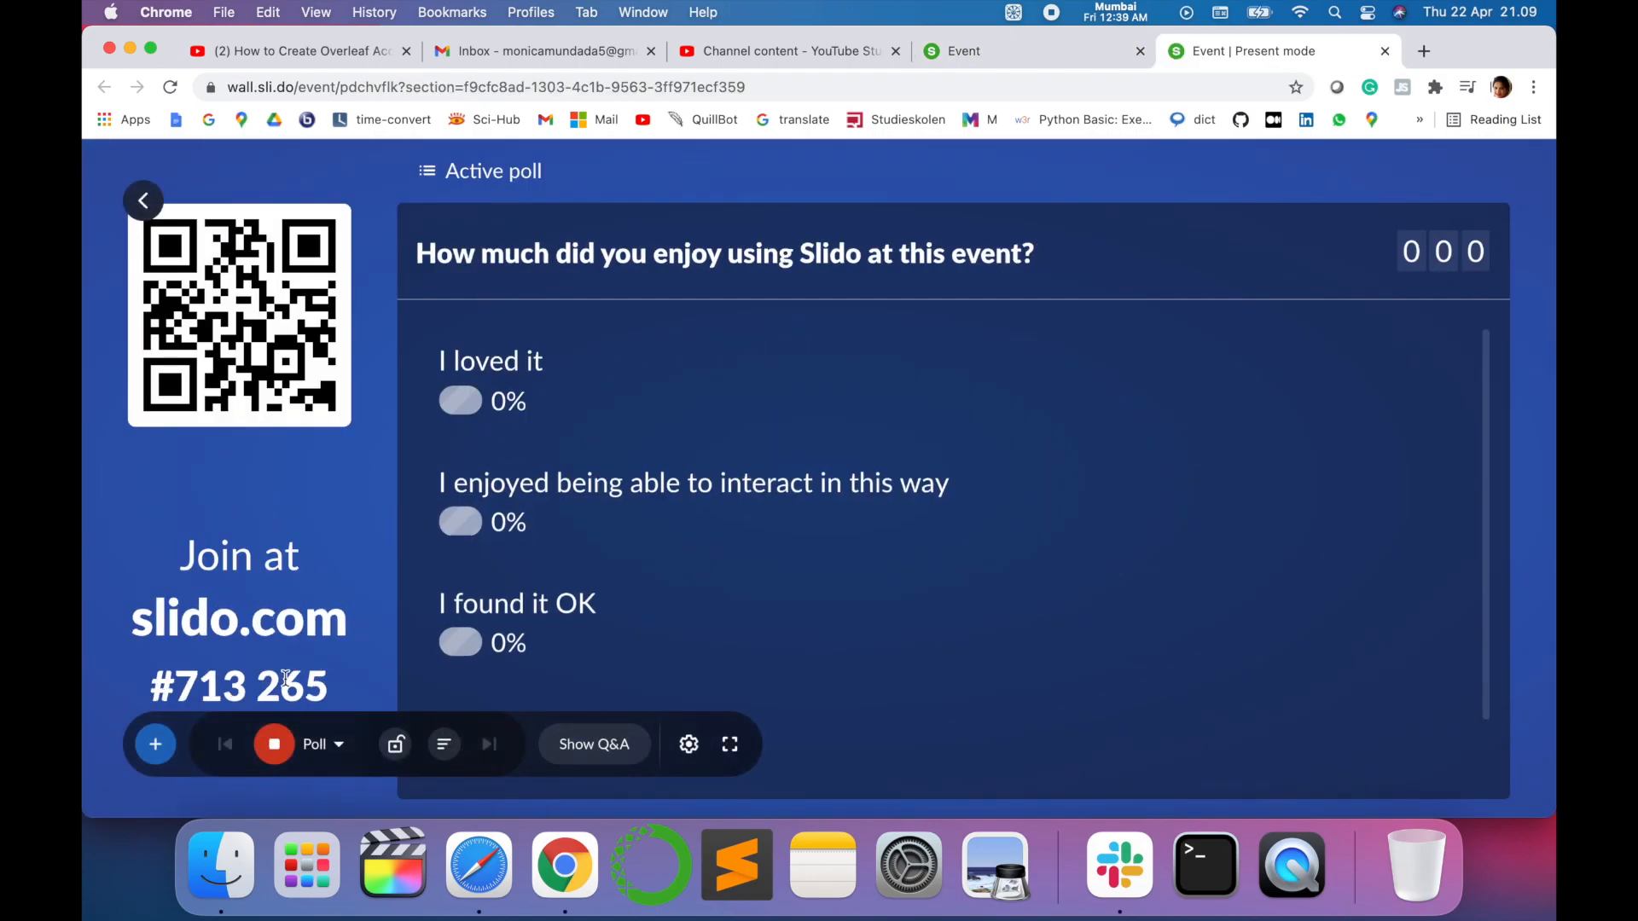
{"action": "left_click_drag", "start_coordinate": [339, 687], "coordinate": [179, 684]}
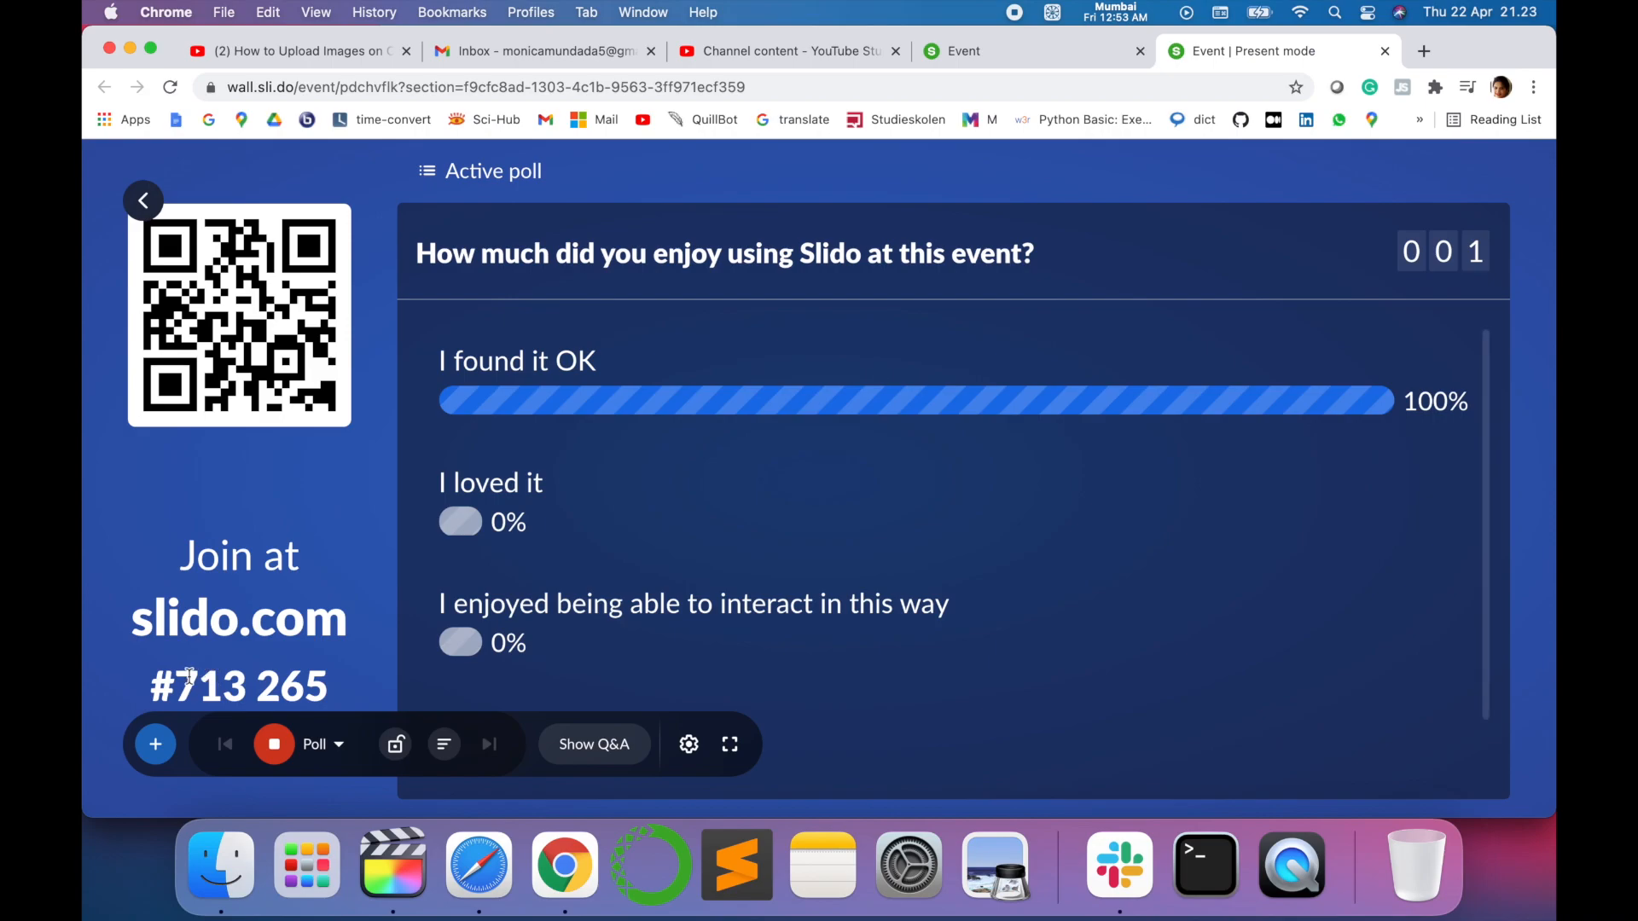
{"action": "left_click_drag", "start_coordinate": [189, 677], "coordinate": [331, 686]}
{"action": "scroll", "coordinate": [876, 647], "scroll_direction": "down", "scroll_amount": 1}
{"action": "scroll", "coordinate": [877, 648], "scroll_direction": "down", "scroll_amount": 2}
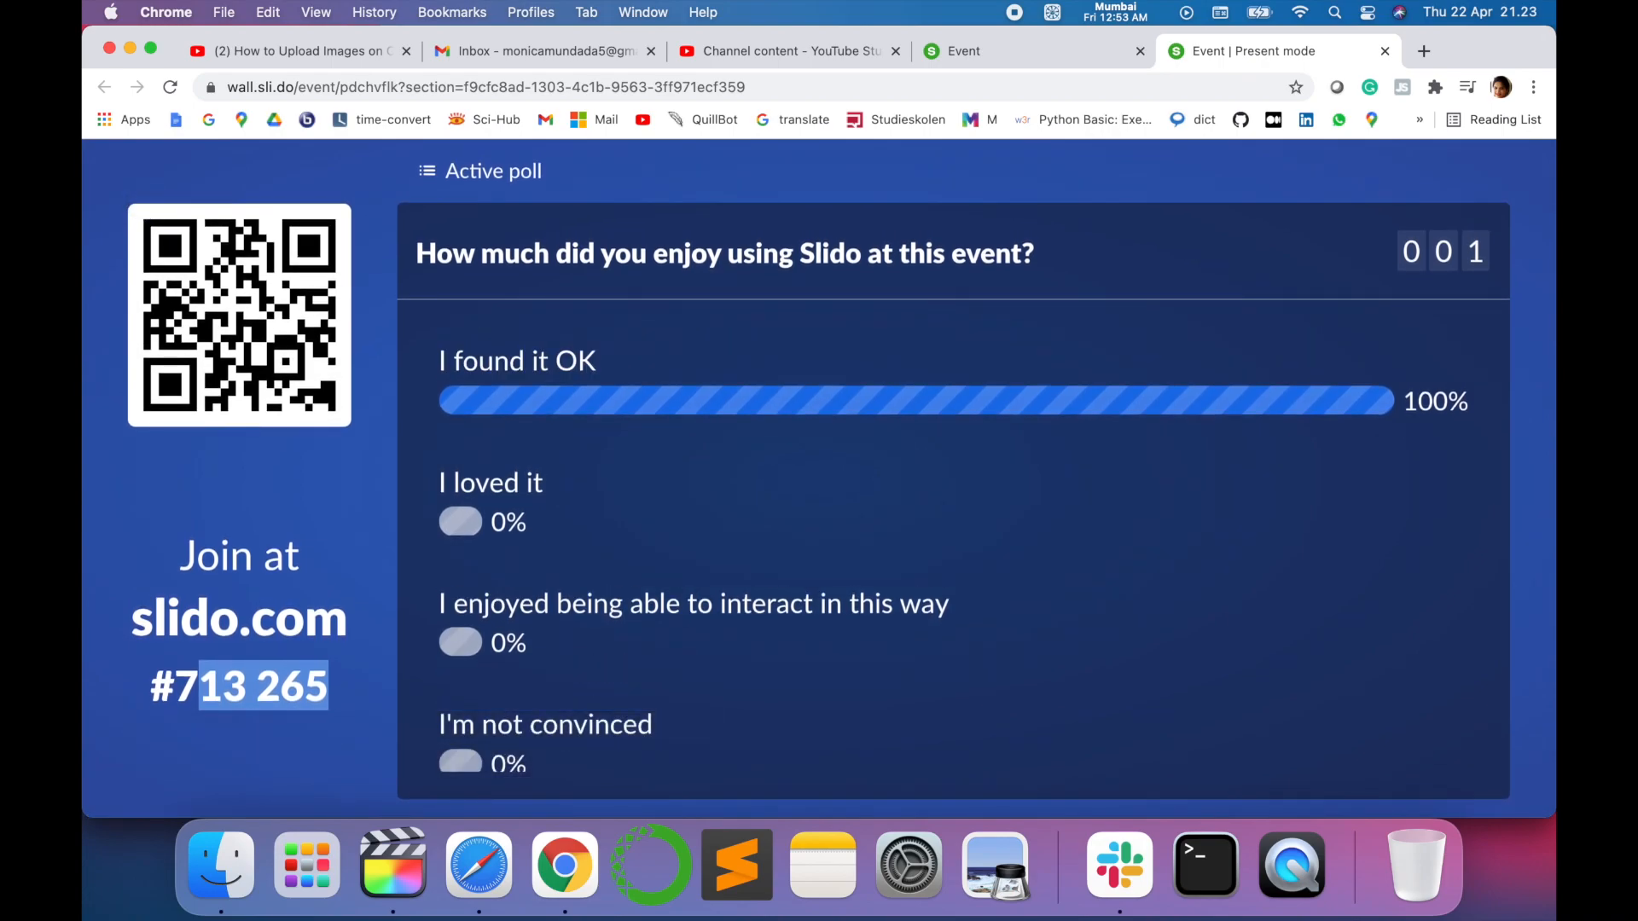
{"action": "scroll", "coordinate": [908, 611], "scroll_direction": "down", "scroll_amount": 2}
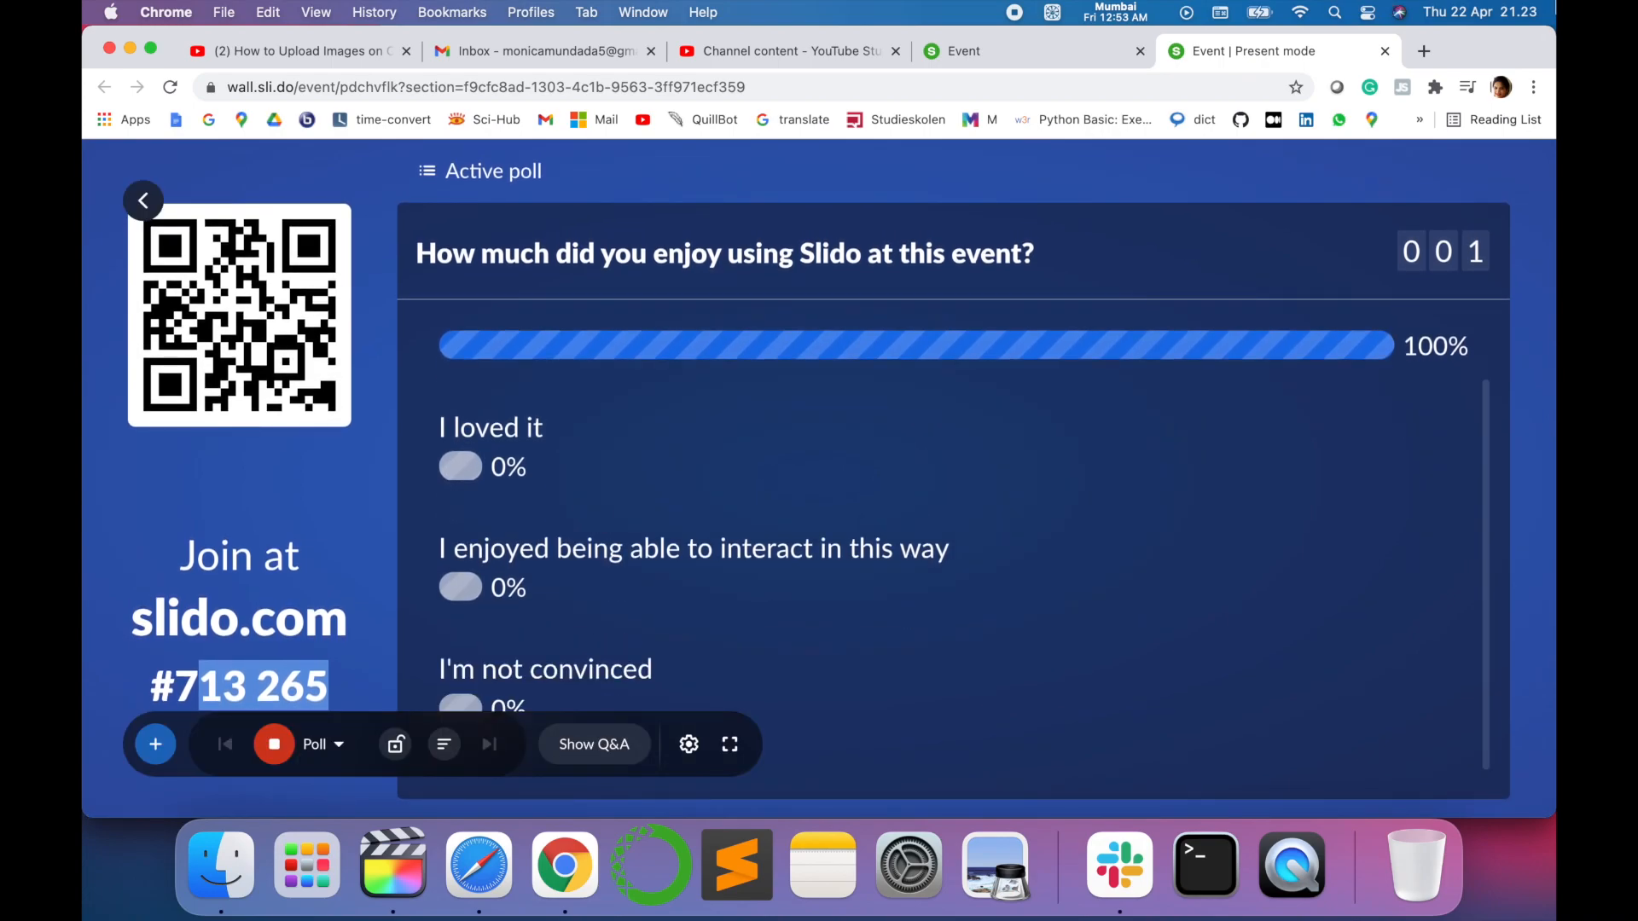
Step: Return to the event's admin page and choose to share the link with participants
{"action": "left_click", "coordinate": [1002, 49]}
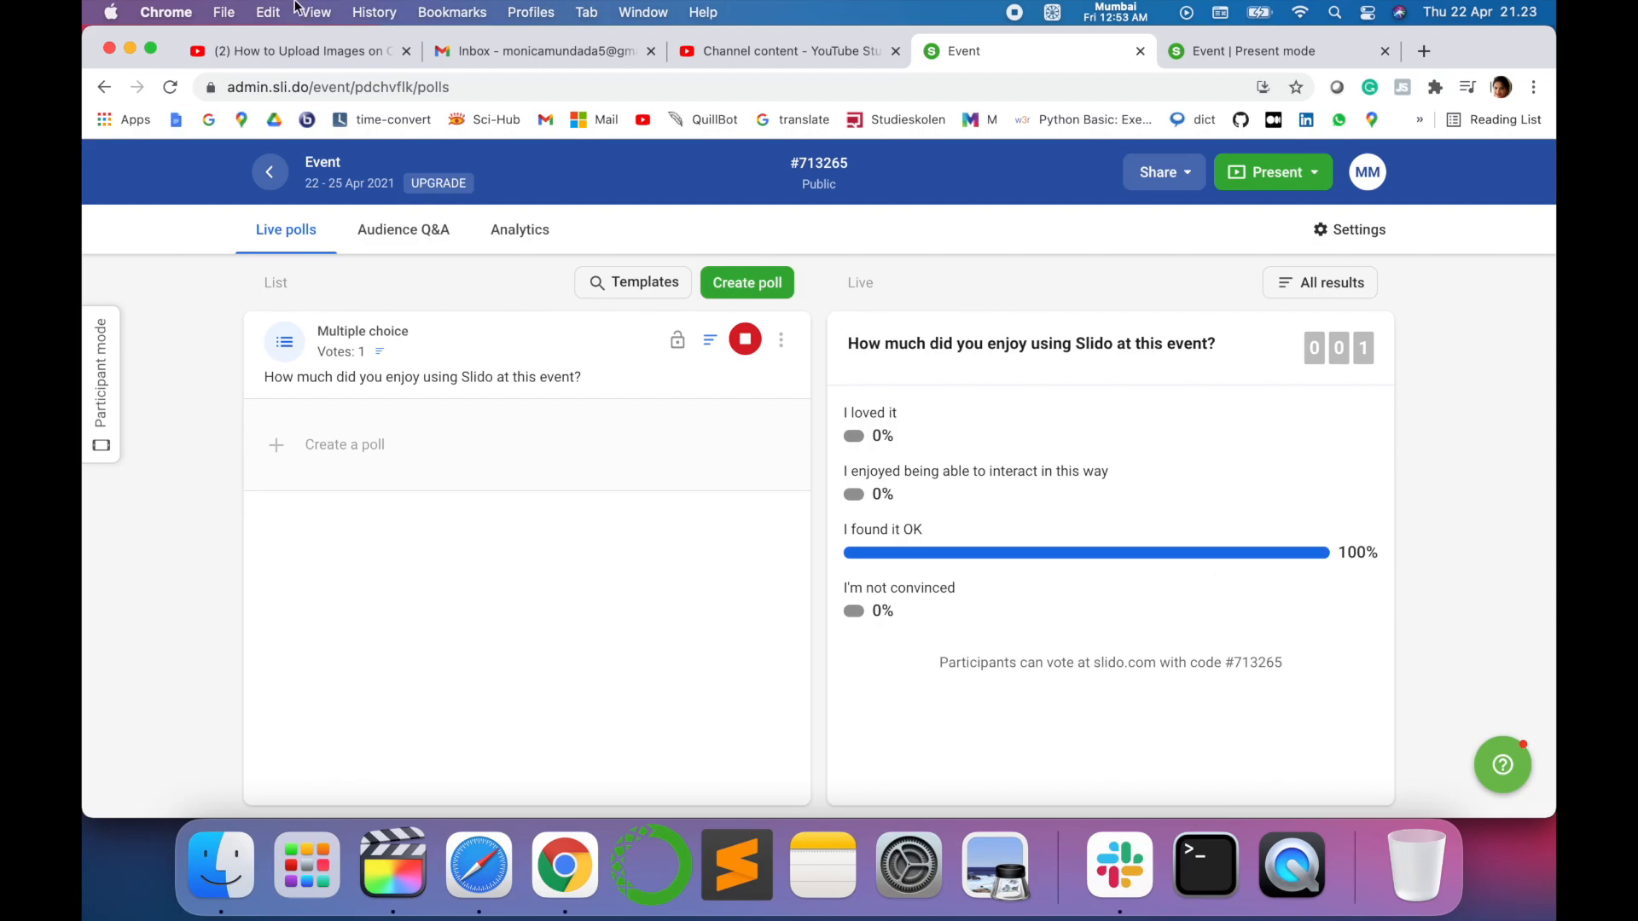
{"action": "left_click", "coordinate": [1167, 174]}
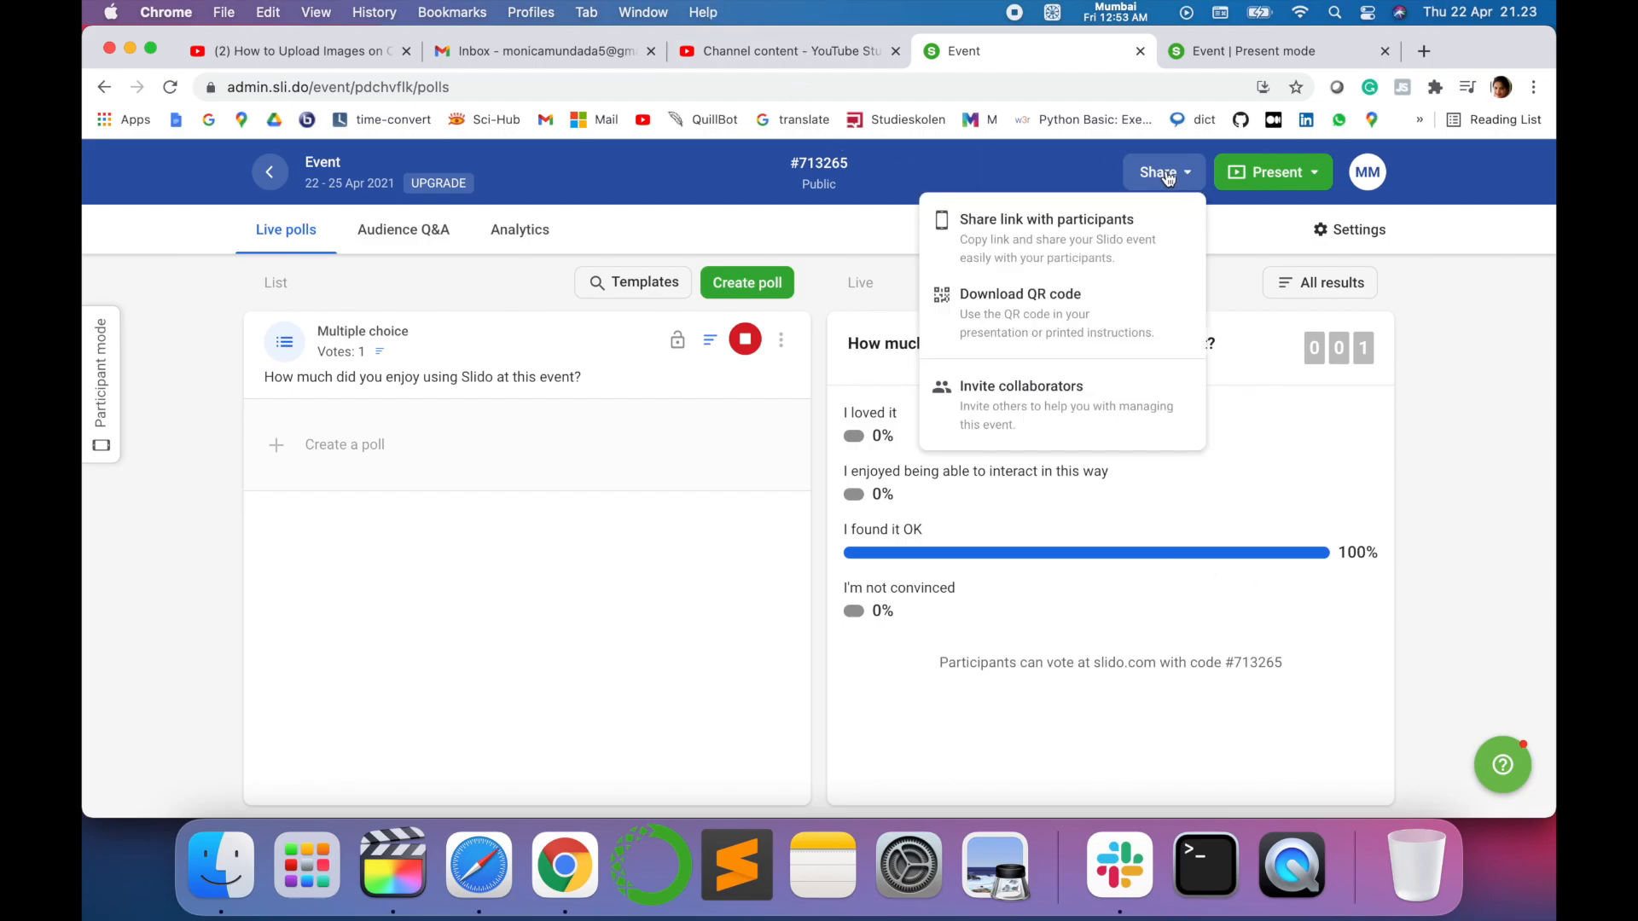
{"action": "left_click", "coordinate": [1116, 246]}
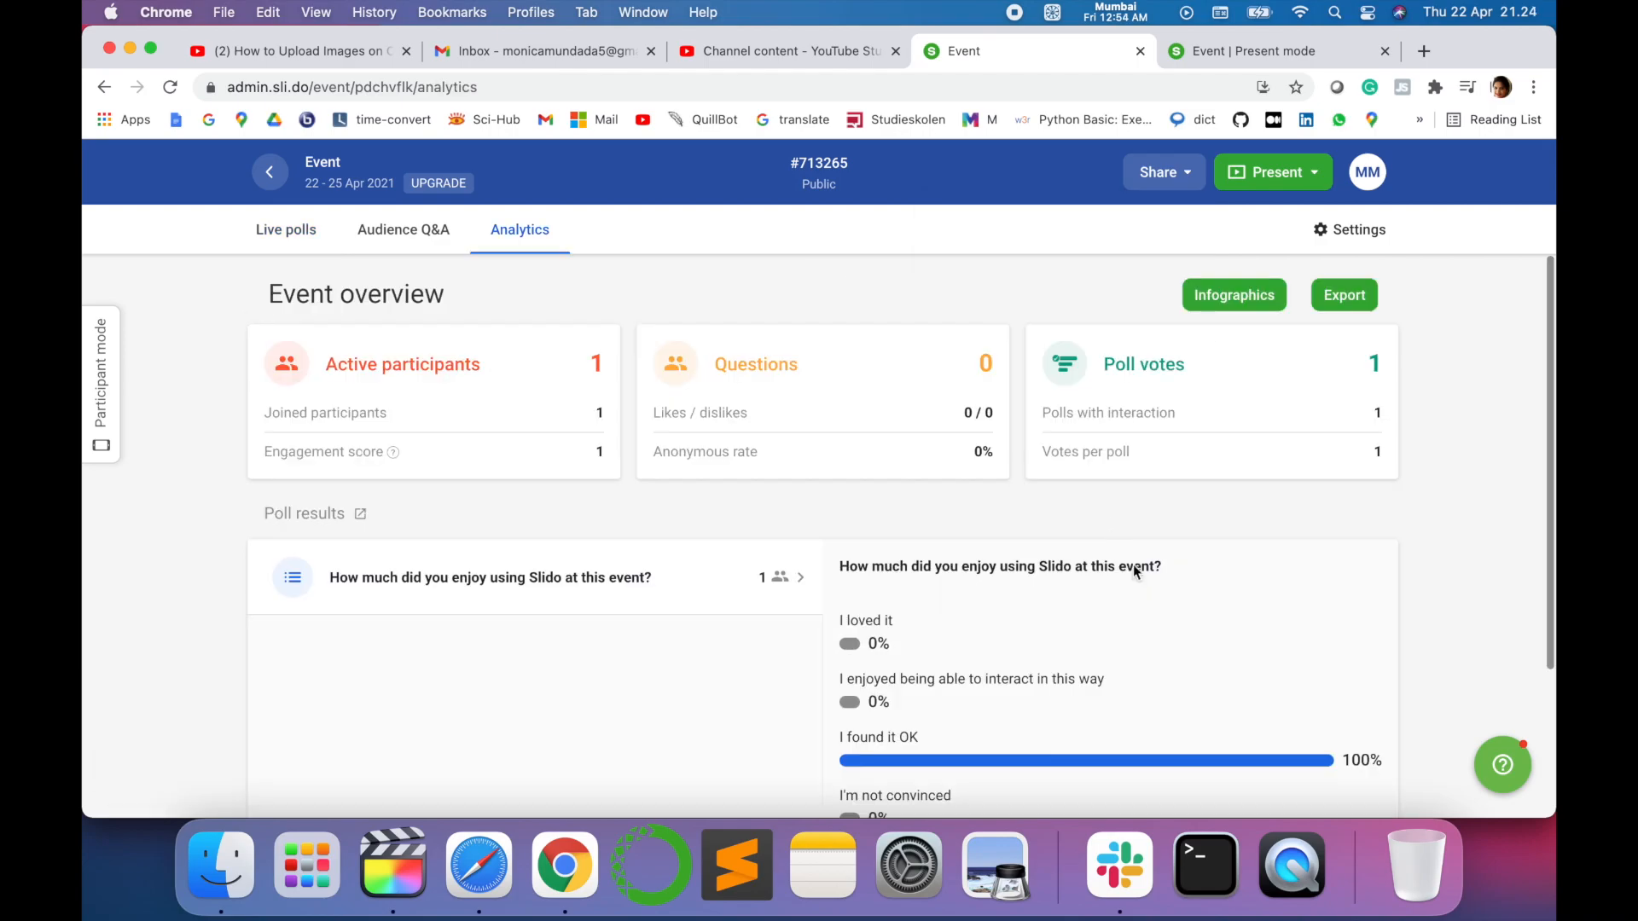
Step: Examine the event's analytics overview and poll results, and open the export options
{"action": "scroll", "coordinate": [1127, 577], "scroll_direction": "down", "scroll_amount": 2}
{"action": "scroll", "coordinate": [1128, 577], "scroll_direction": "up", "scroll_amount": 2}
{"action": "scroll", "coordinate": [1127, 576], "scroll_direction": "down", "scroll_amount": 3}
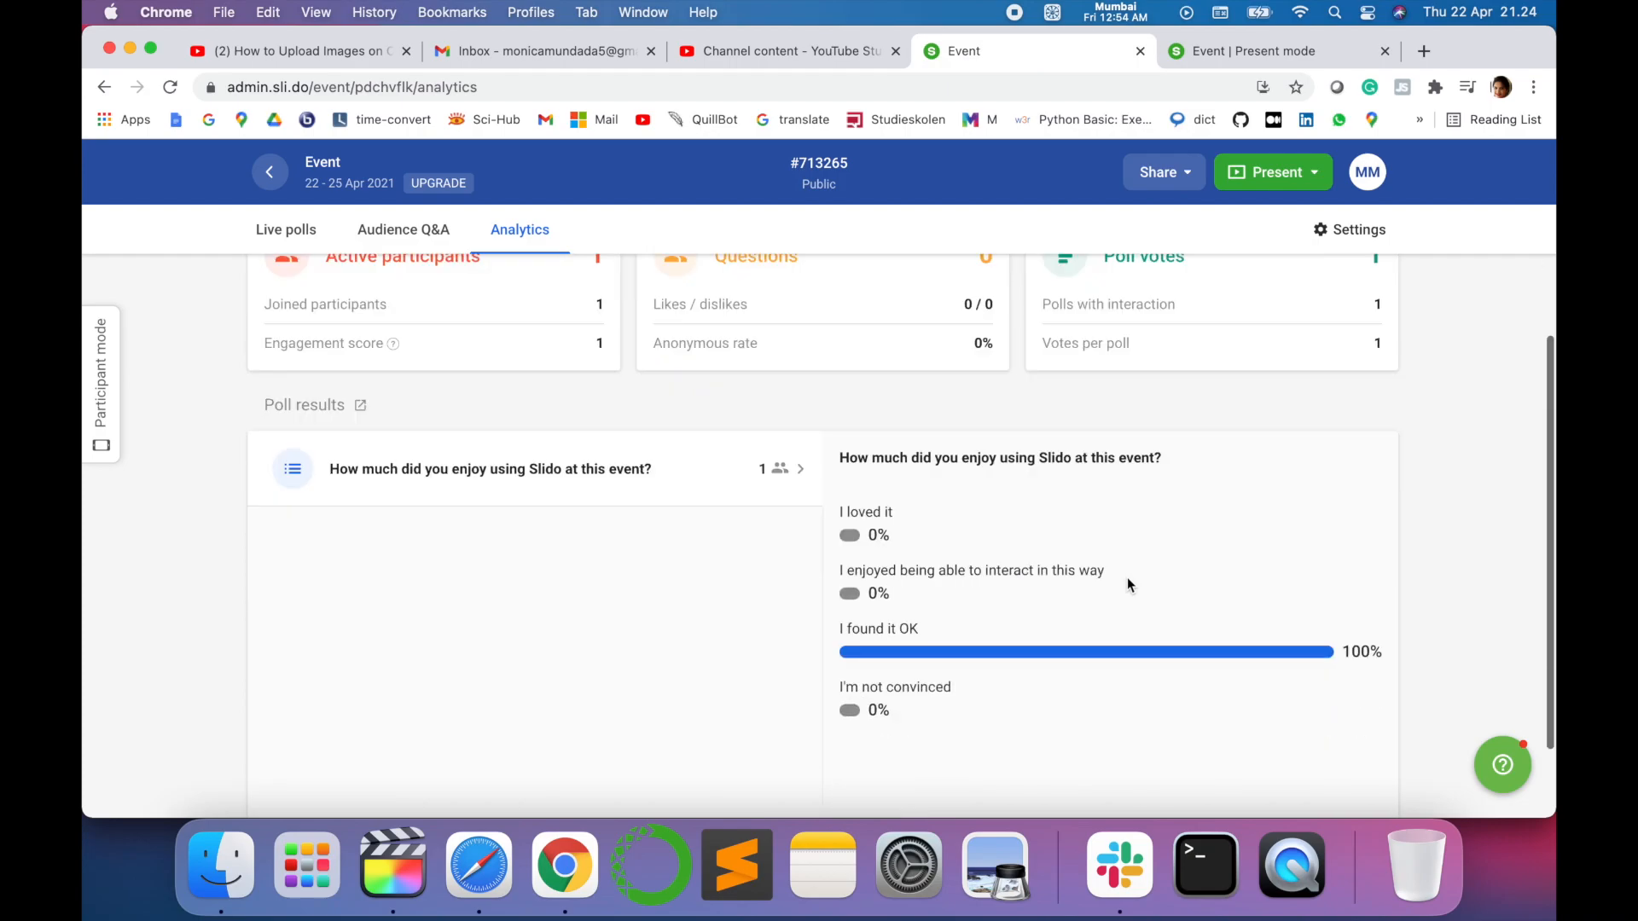
{"action": "scroll", "coordinate": [1124, 576], "scroll_direction": "up", "scroll_amount": 3}
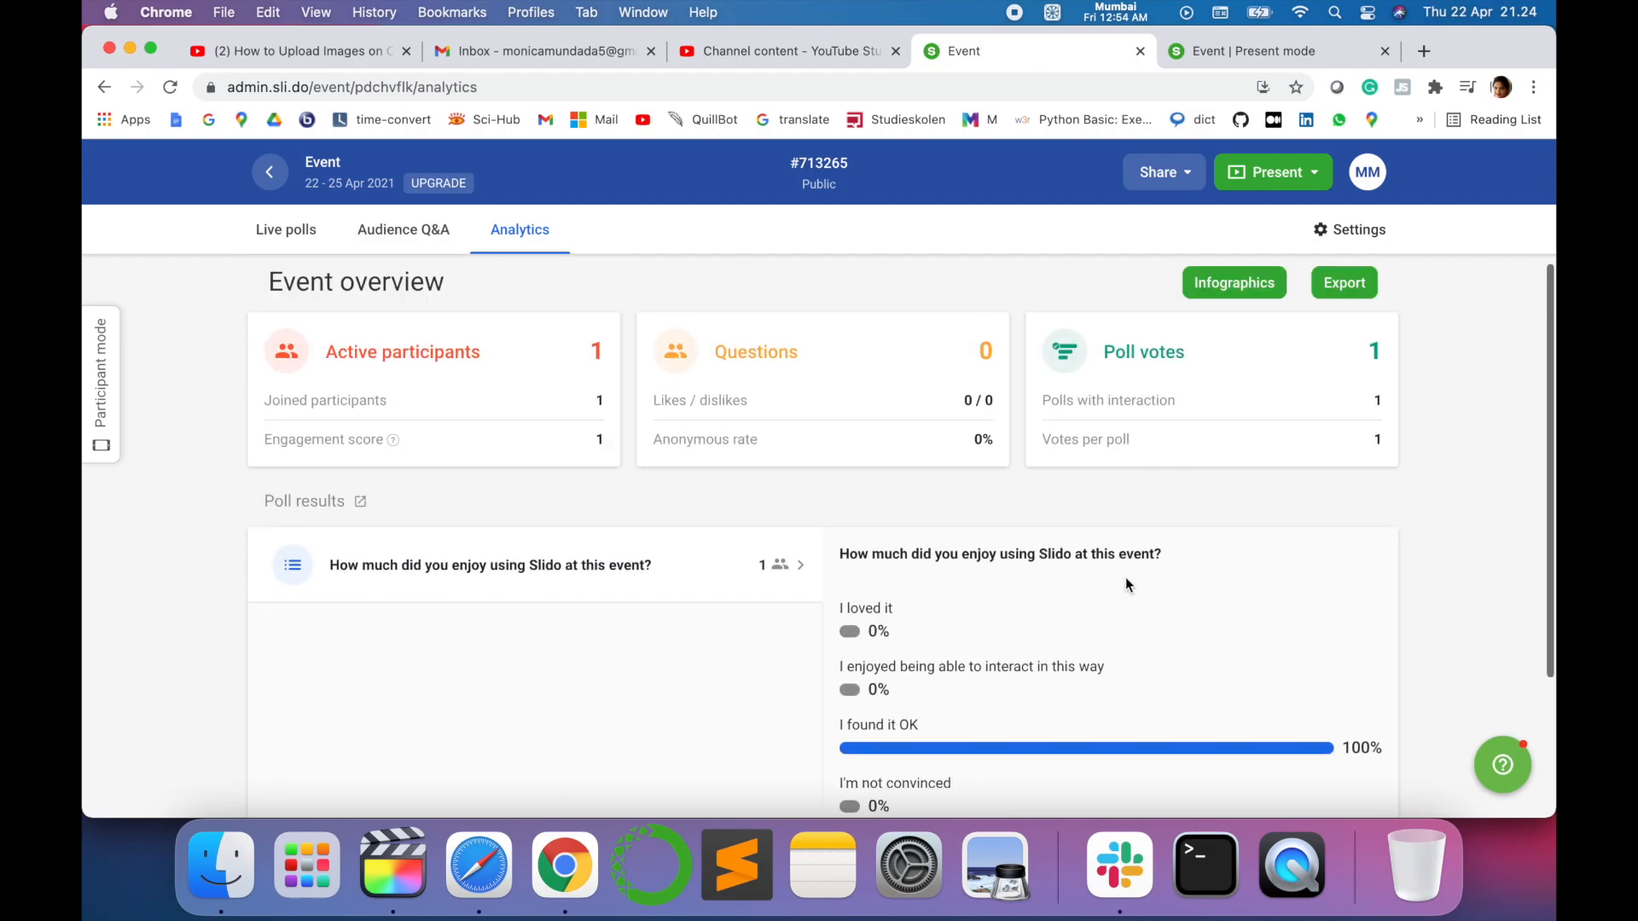
{"action": "left_click", "coordinate": [1344, 295]}
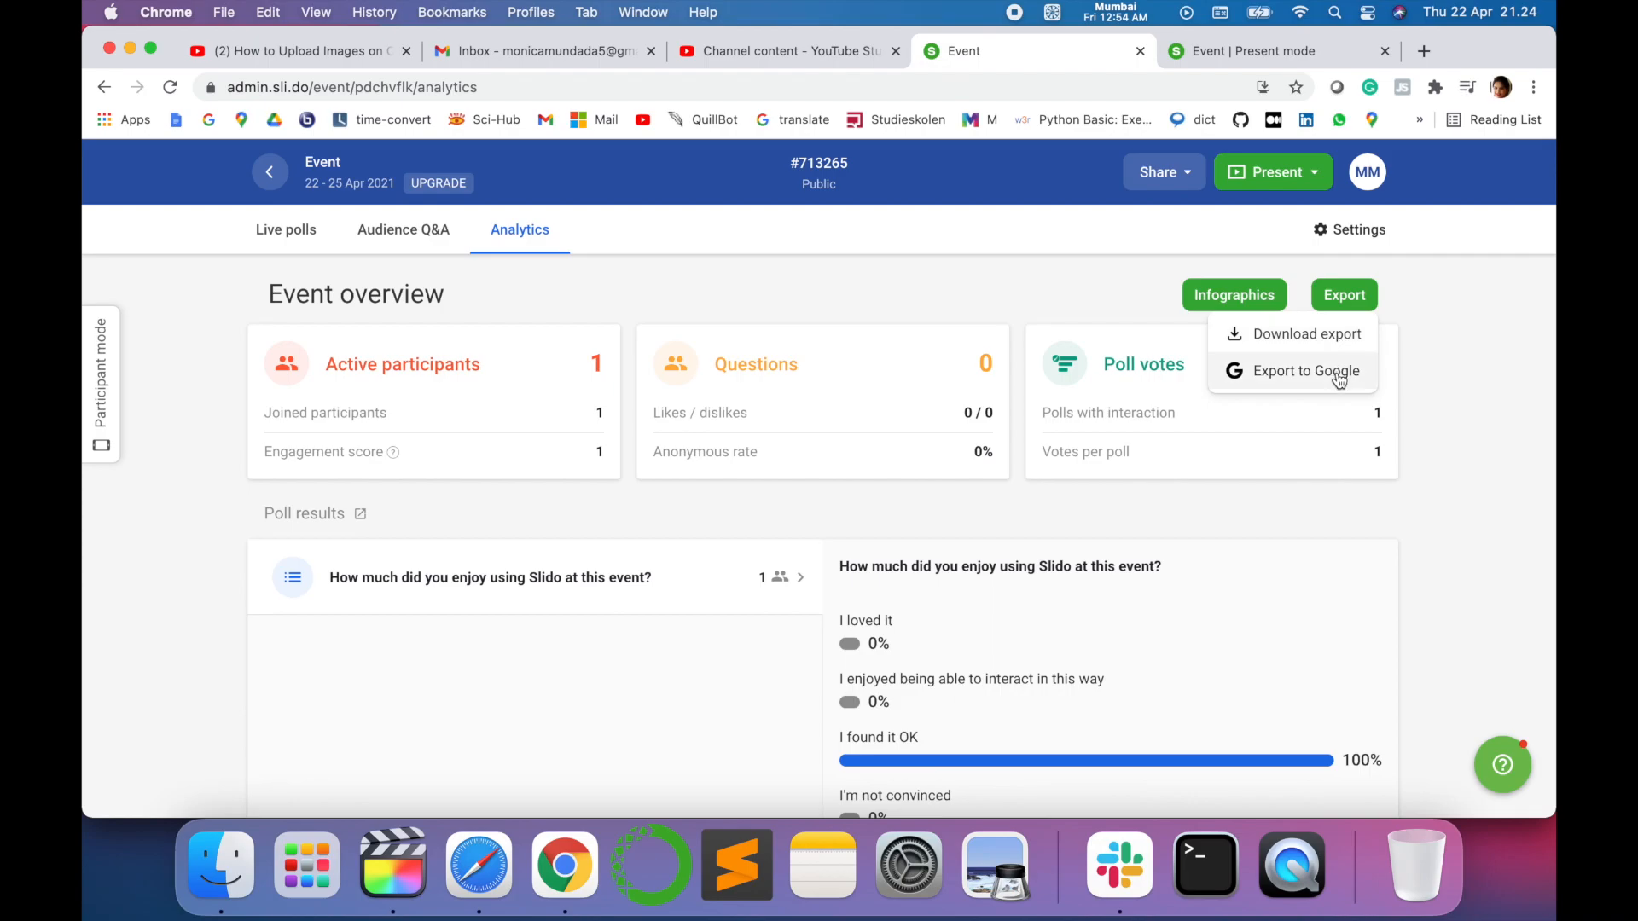
Step: Create a rating poll from the Company meetings template "How confident do you feel about our strategy for next year?" and launch it
{"action": "left_click", "coordinate": [290, 230]}
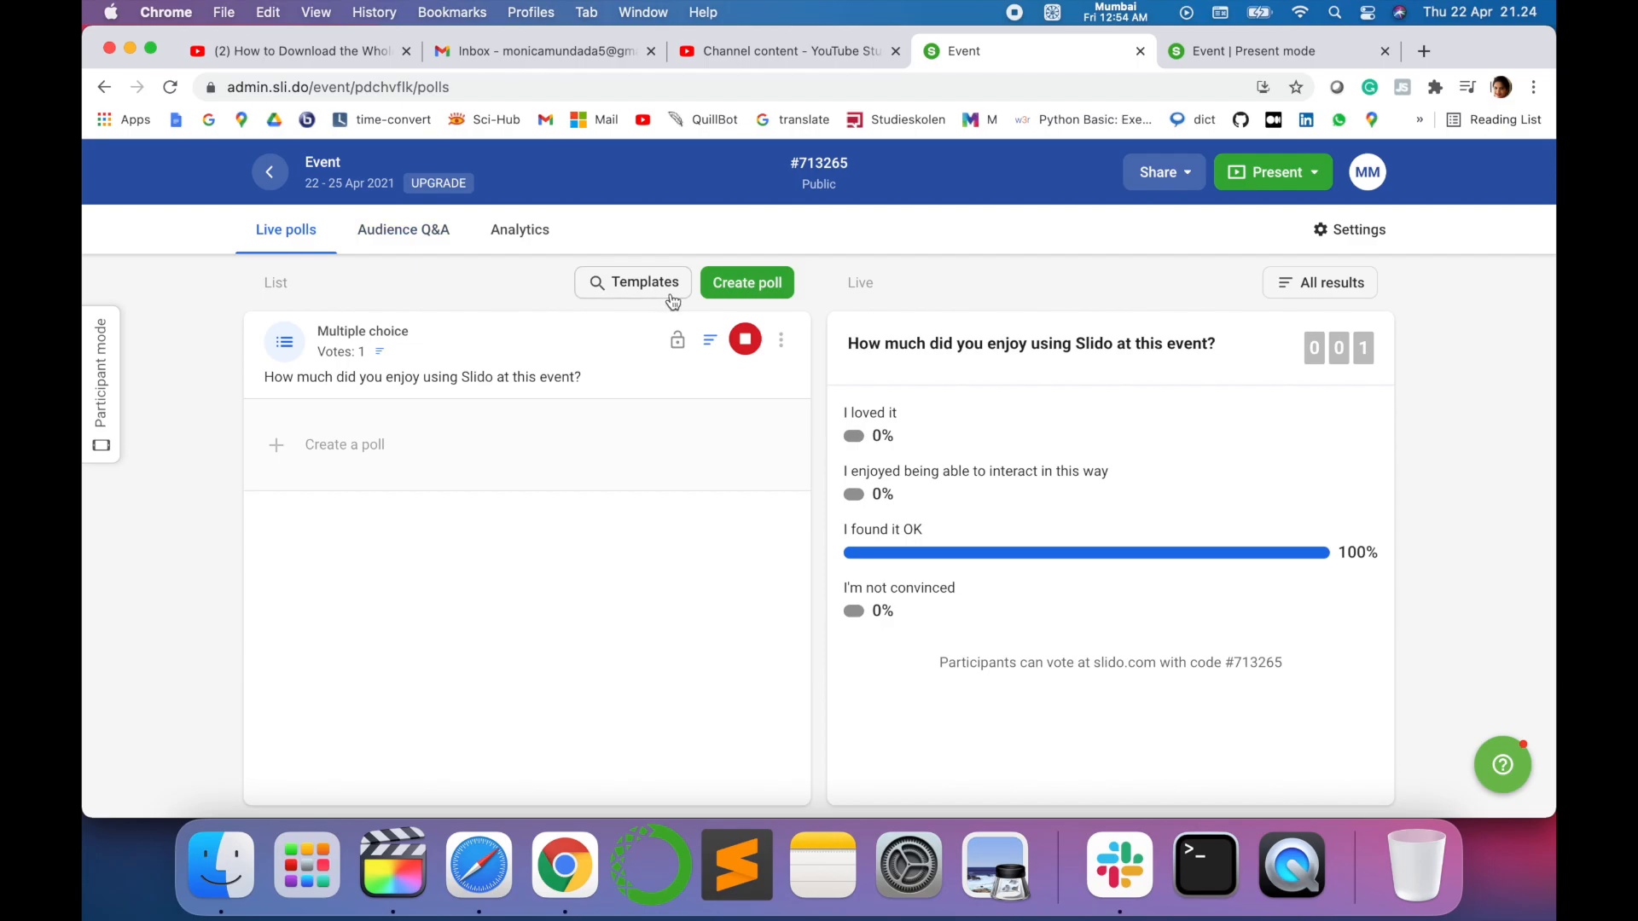
{"action": "left_click", "coordinate": [653, 273]}
{"action": "left_click", "coordinate": [350, 209]}
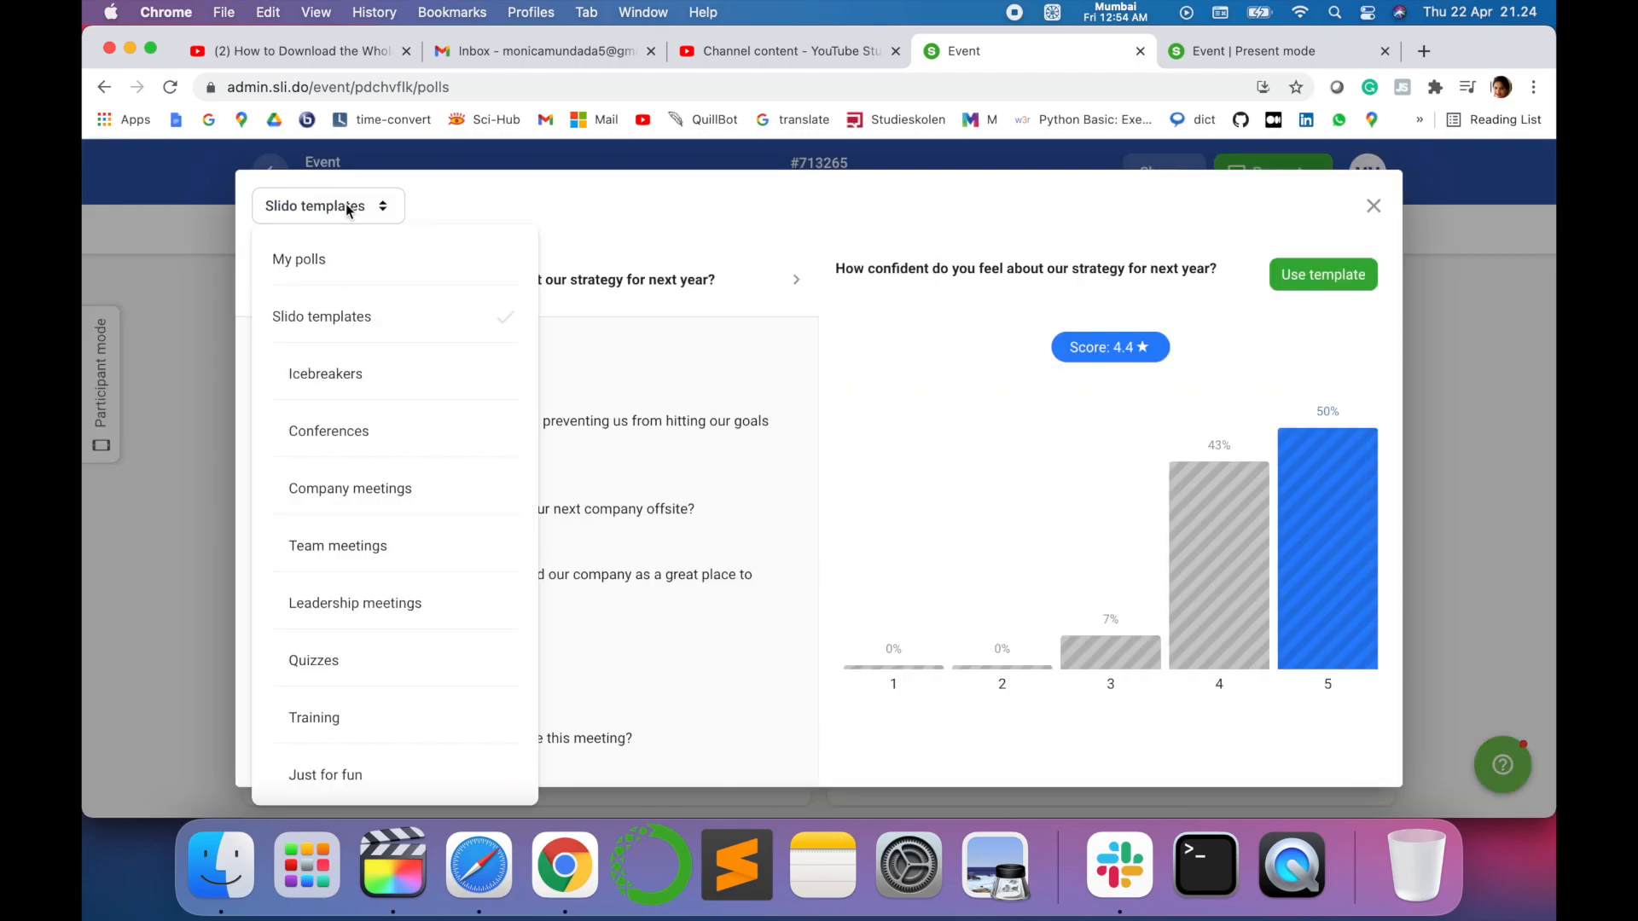
{"action": "left_click", "coordinate": [368, 492]}
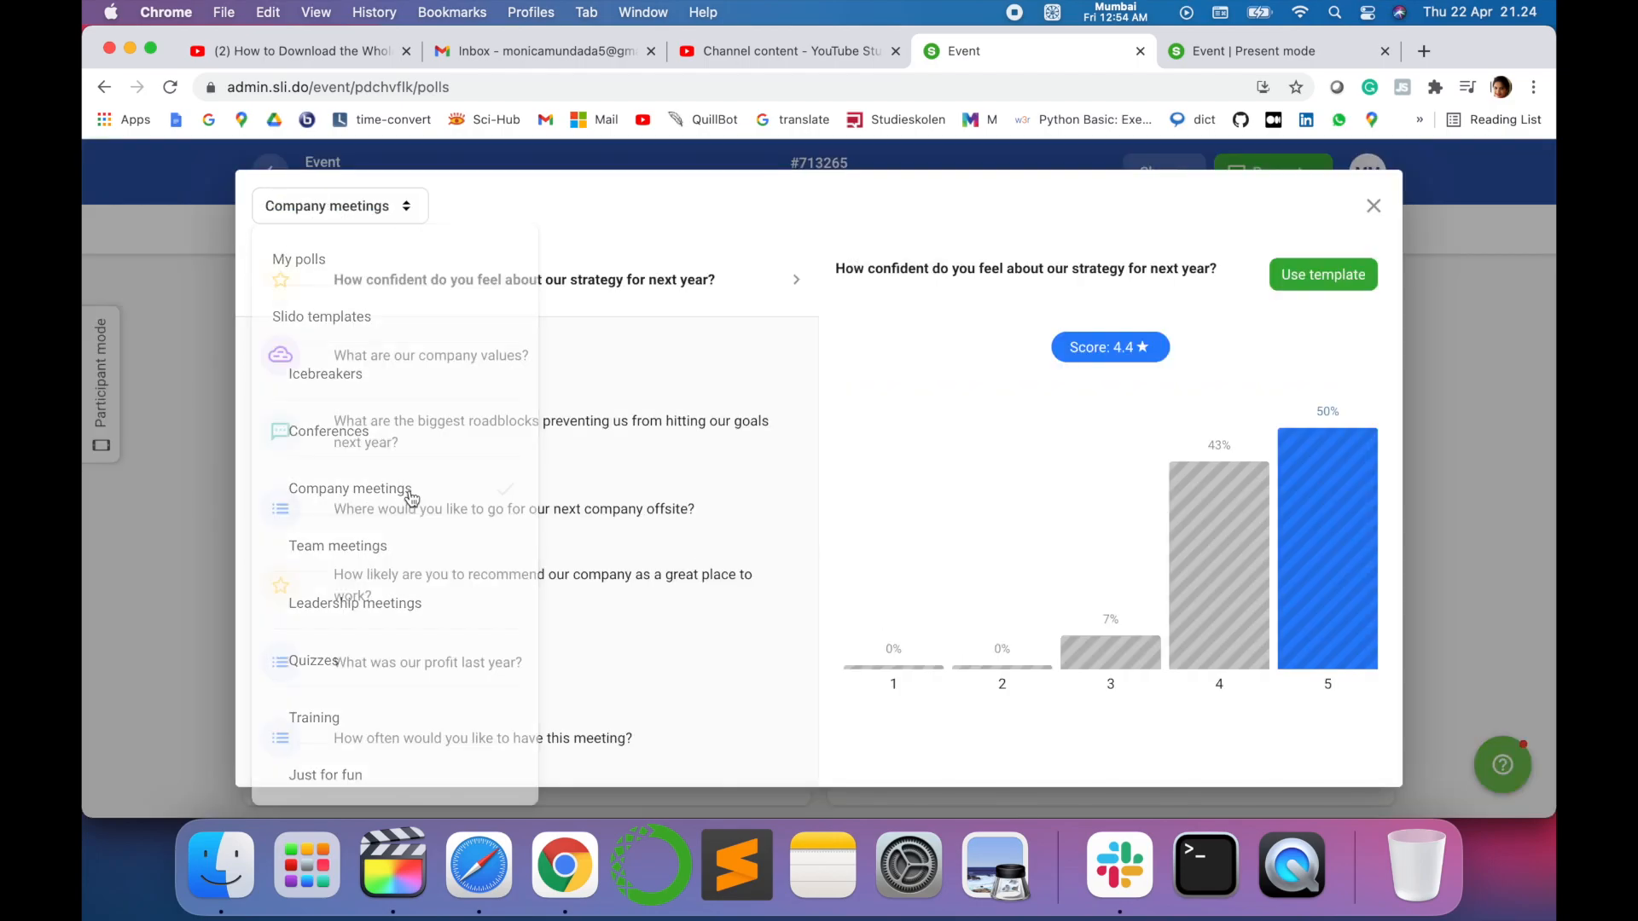
{"action": "left_click", "coordinate": [1322, 273]}
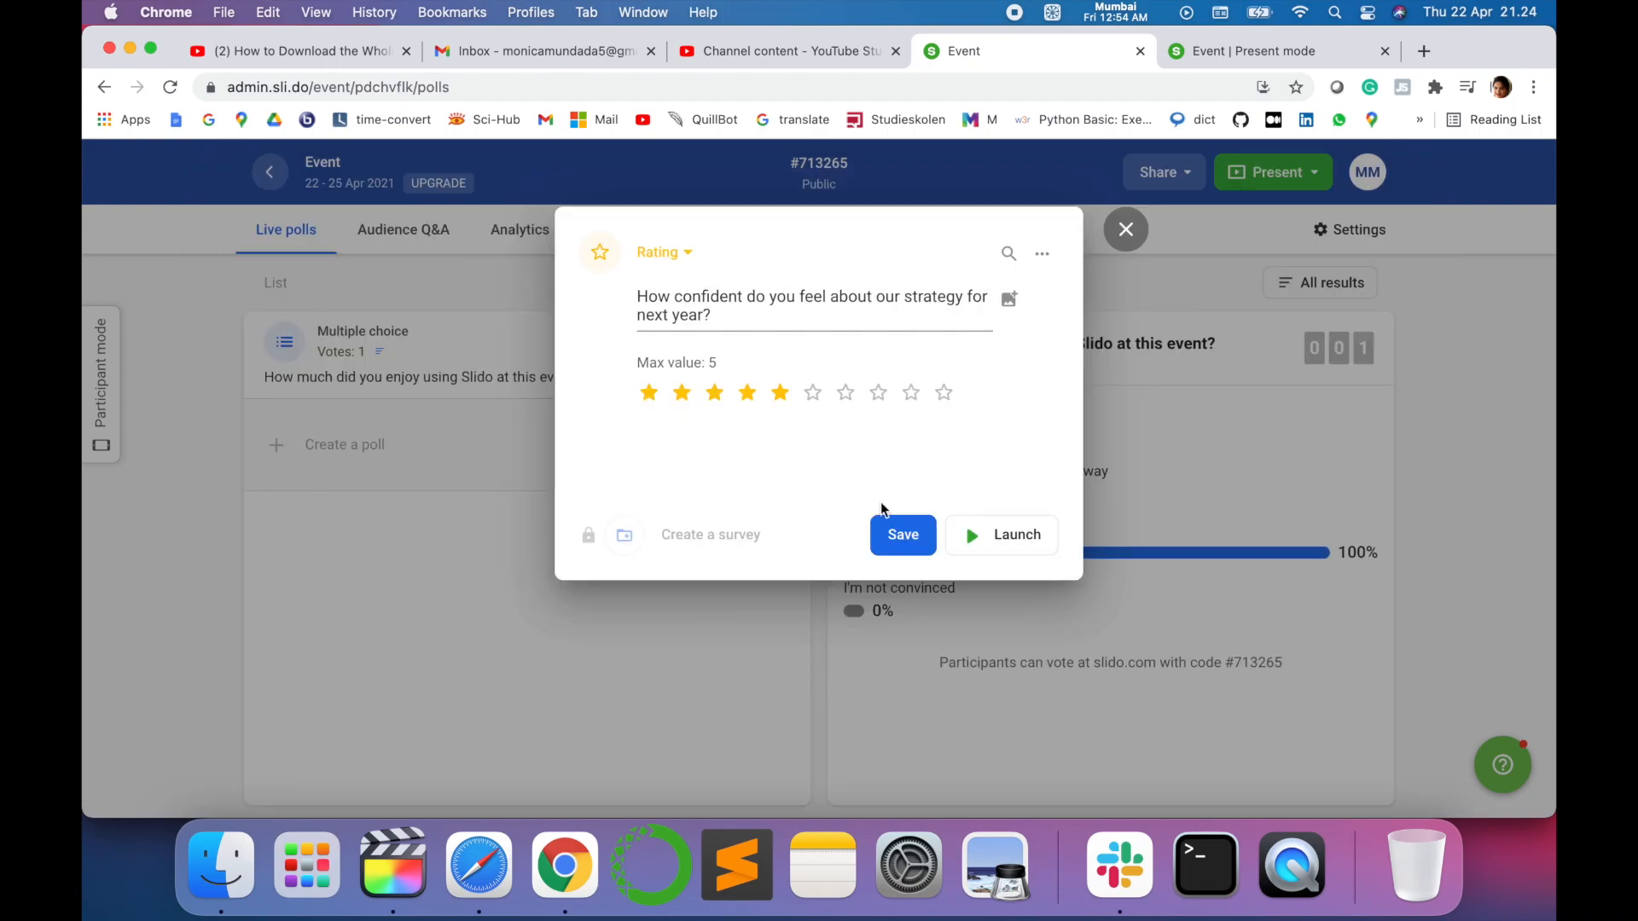
{"action": "left_click", "coordinate": [1015, 539]}
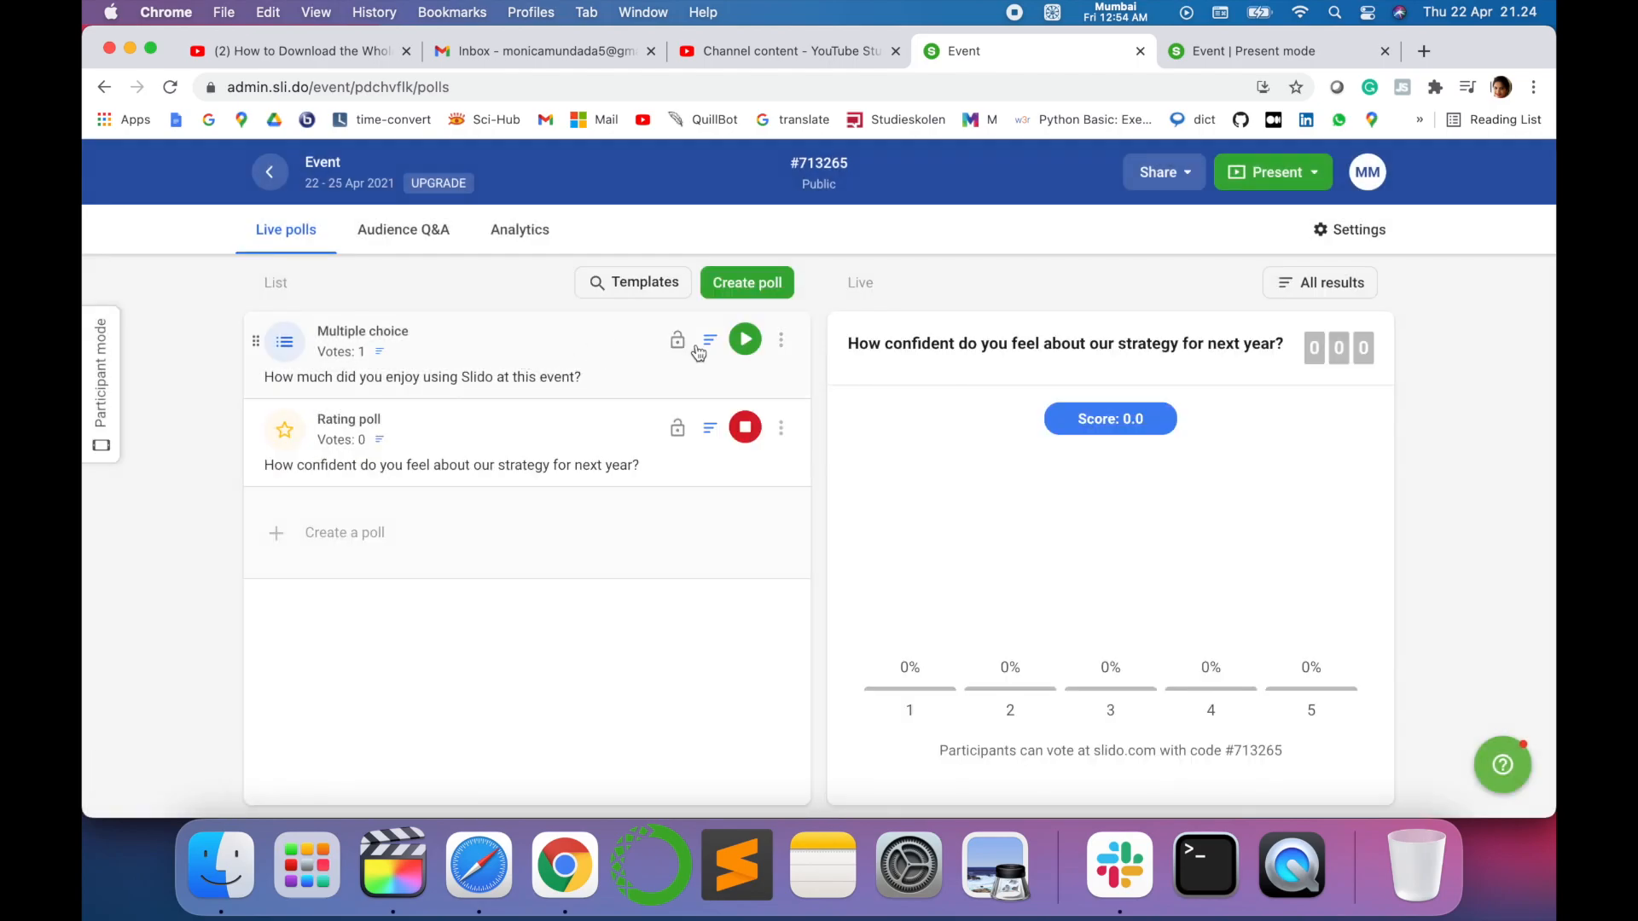
Step: Switch the live poll to the multiple-choice question and back to the rating question for presenting
{"action": "left_click", "coordinate": [745, 340]}
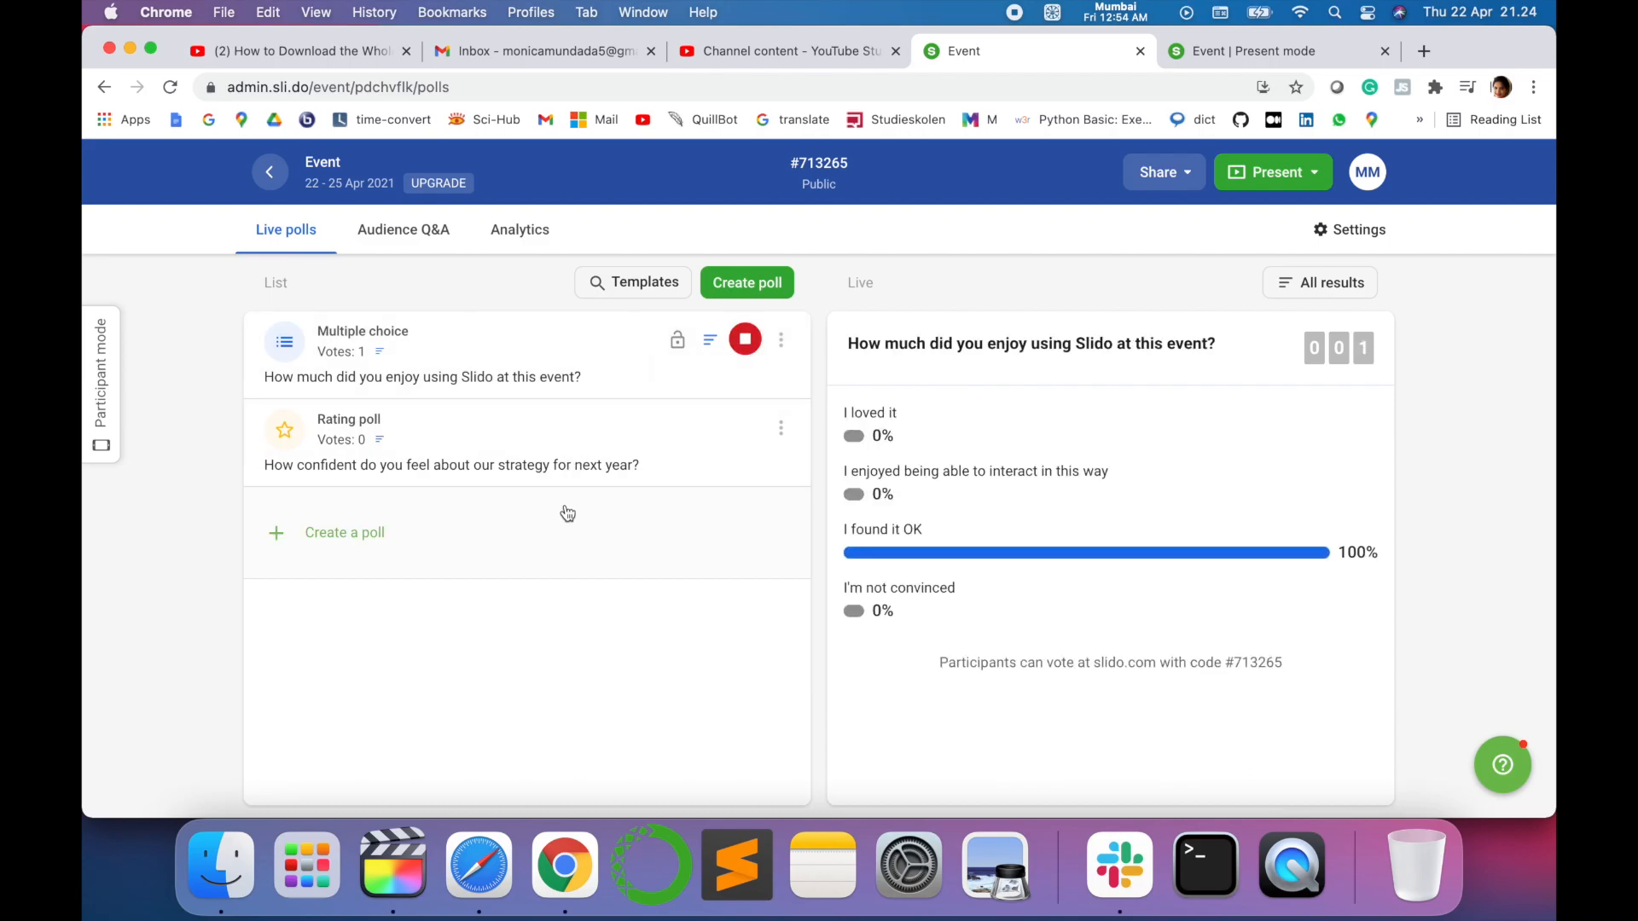
{"action": "left_click", "coordinate": [744, 428]}
{"action": "left_click", "coordinate": [1272, 171]}
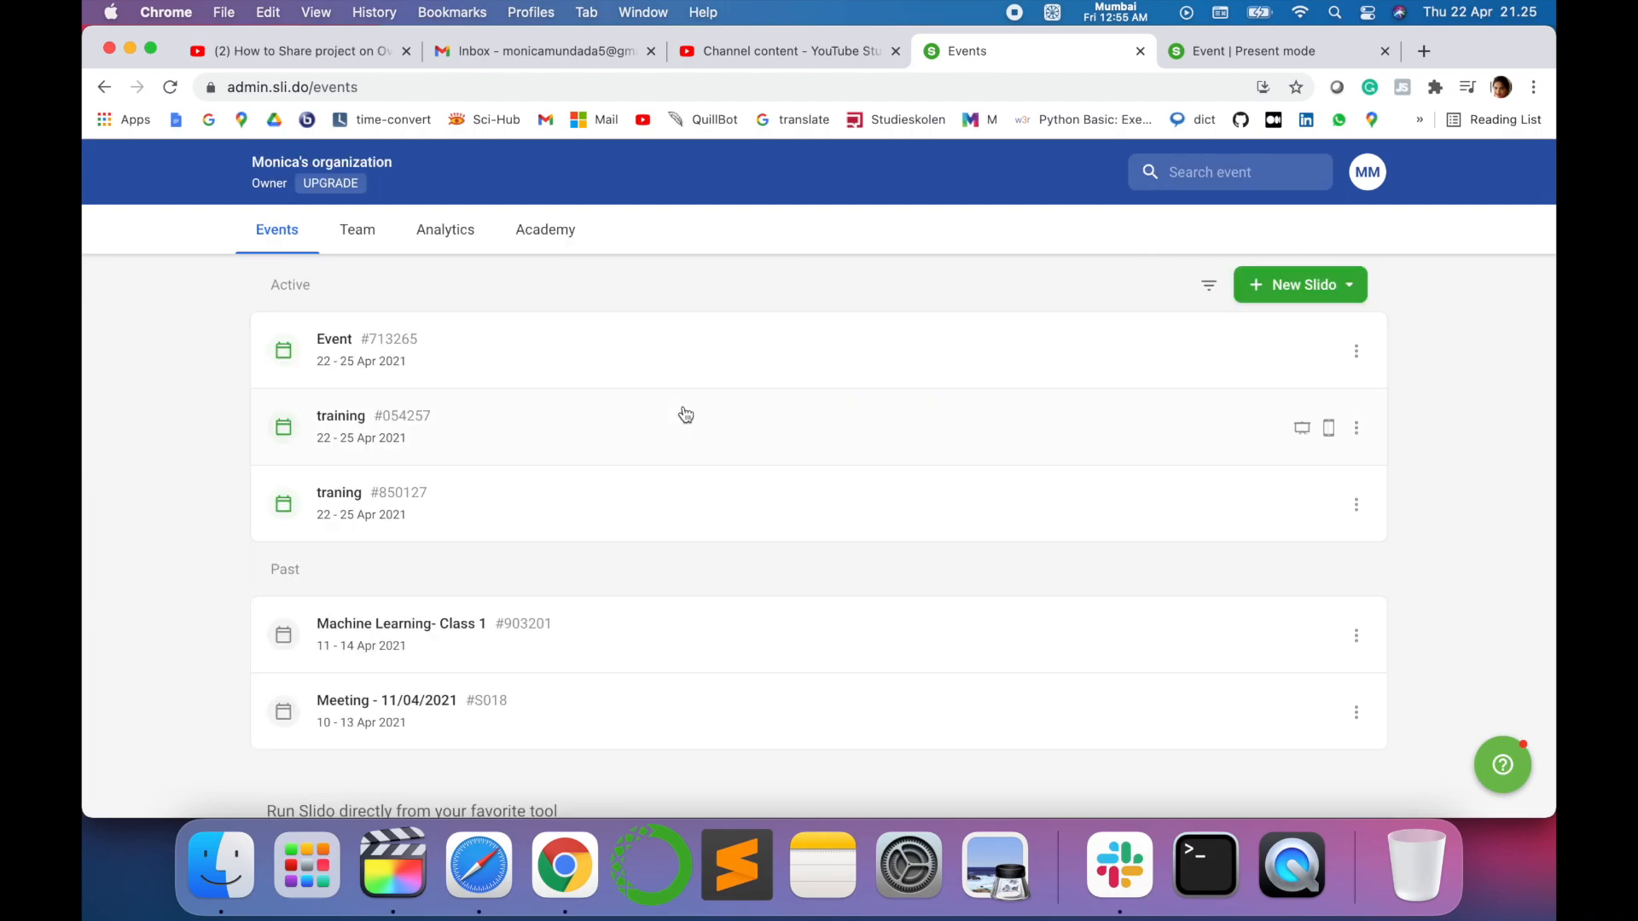
Step: Look through the organization's events list and reopen the active event named "Event"
{"action": "scroll", "coordinate": [680, 413], "scroll_direction": "down", "scroll_amount": 2}
{"action": "scroll", "coordinate": [682, 414], "scroll_direction": "up", "scroll_amount": 2}
{"action": "scroll", "coordinate": [686, 415], "scroll_direction": "down", "scroll_amount": 2}
{"action": "scroll", "coordinate": [683, 413], "scroll_direction": "up", "scroll_amount": 2}
{"action": "left_click", "coordinate": [369, 341]}
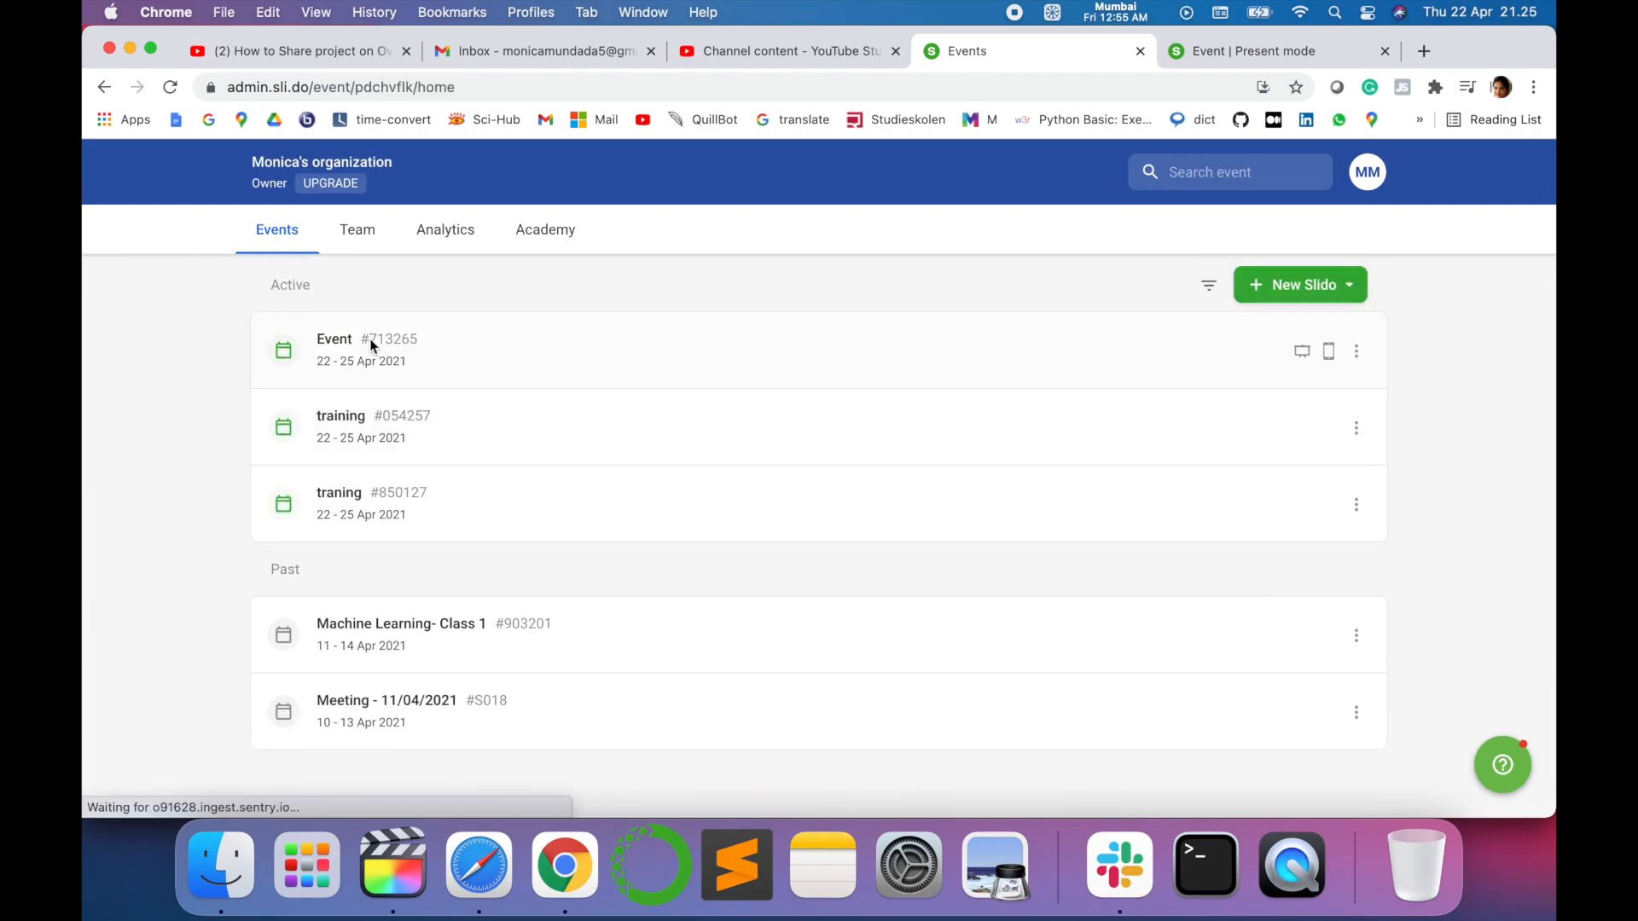